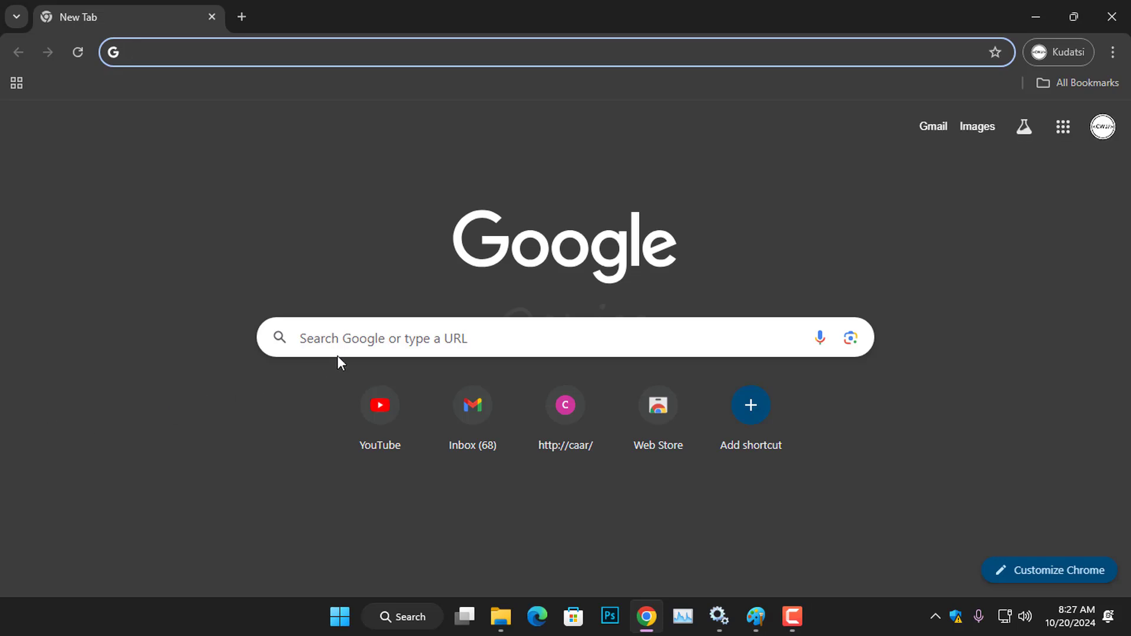
Search the web for "vlc" and open VideoLAN's official VLC media player download page.
left_click(375, 339)
type("vlc")
key("Return")
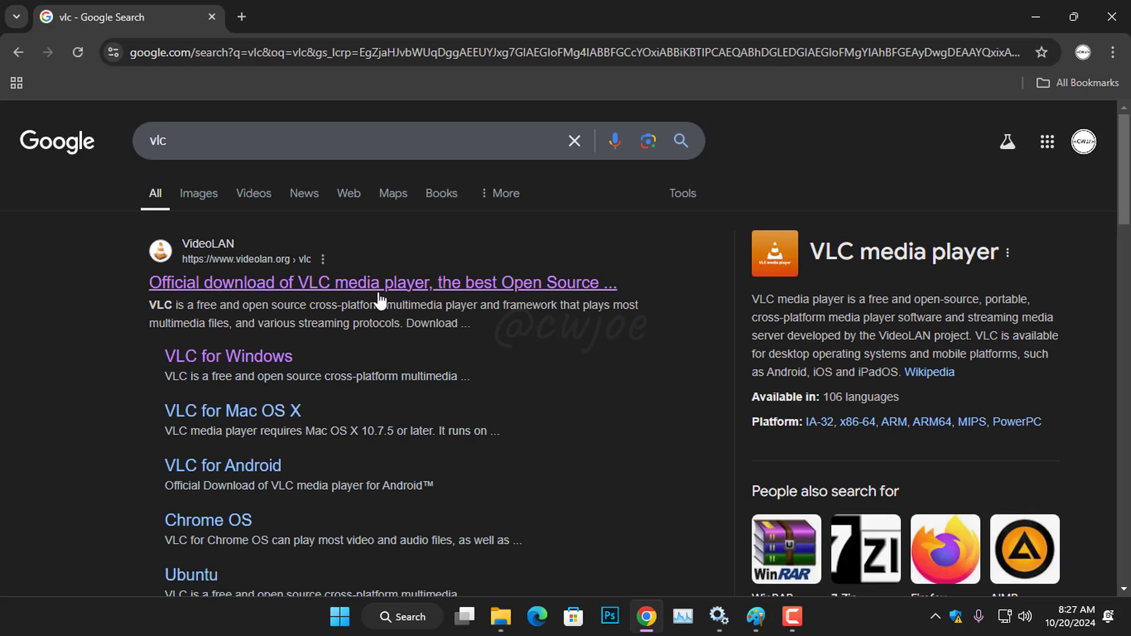
left_click(382, 290)
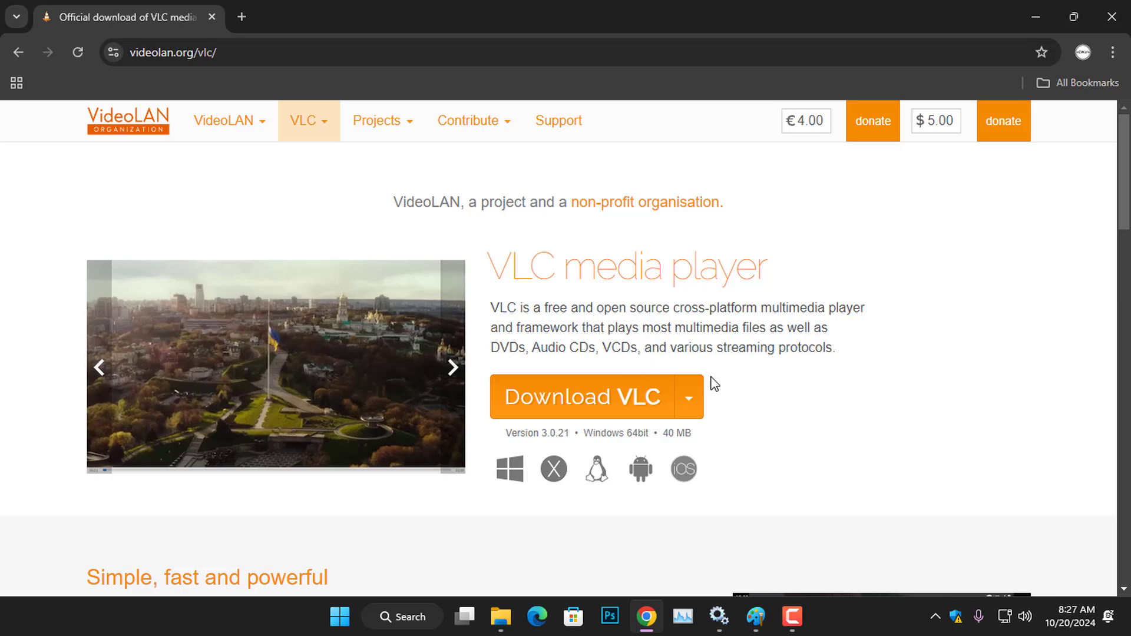
left_click(698, 405)
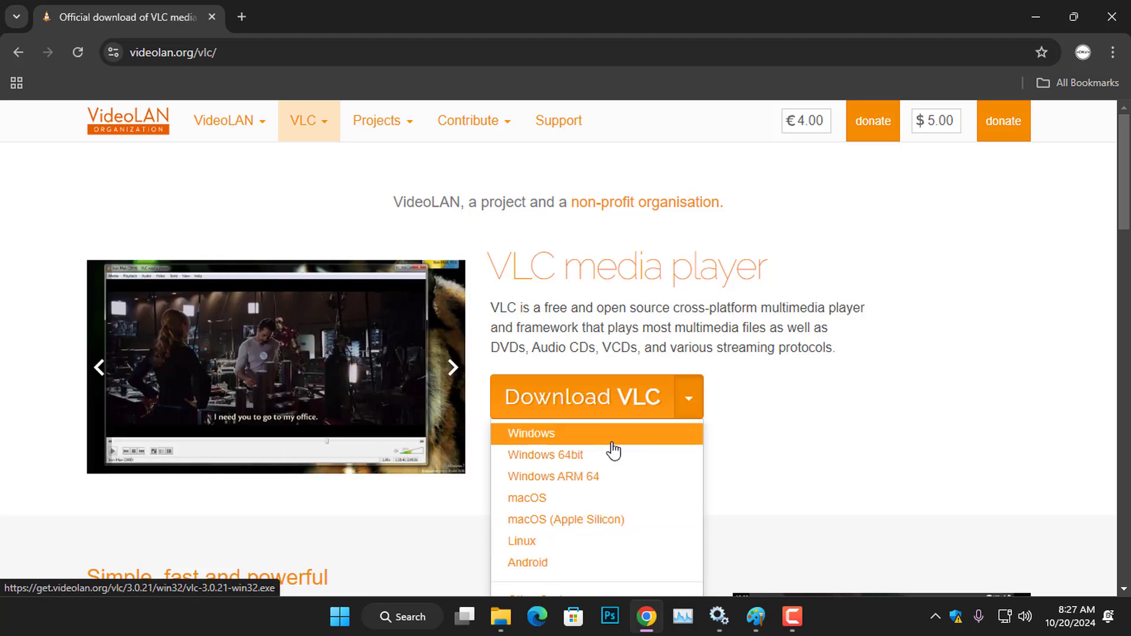
scroll(613, 450, "down", 3)
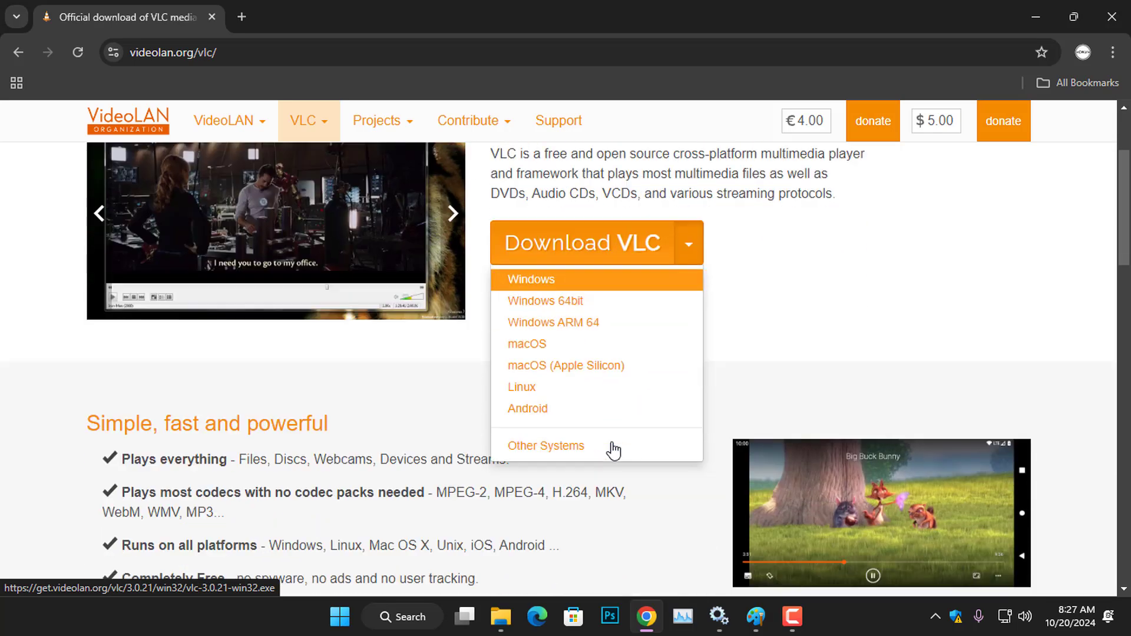
left_click(574, 438)
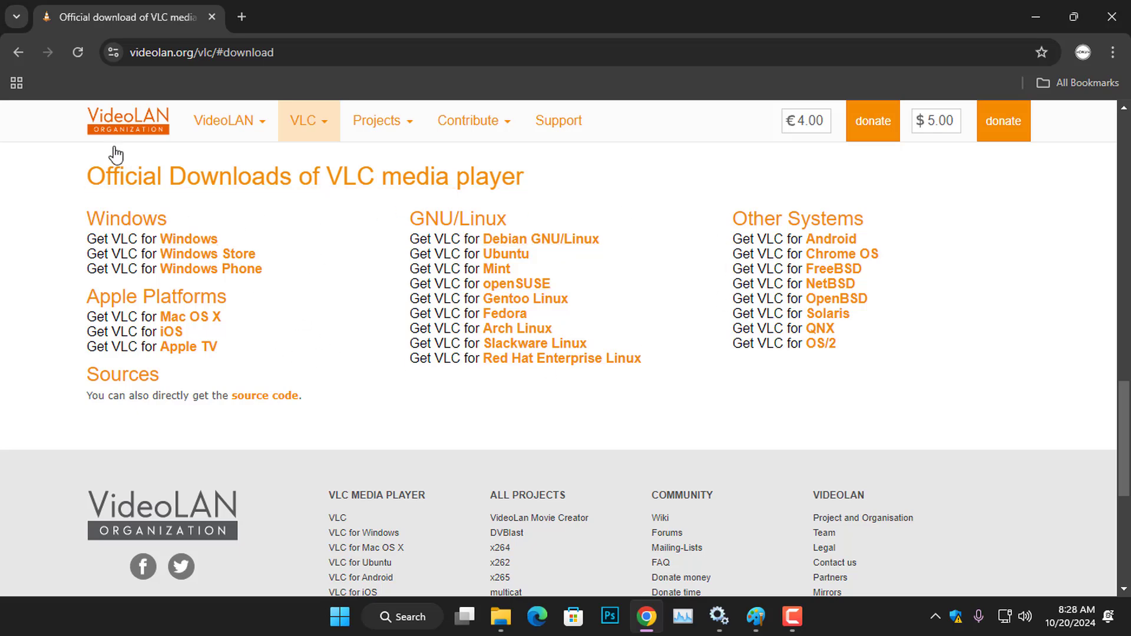
left_click(22, 53)
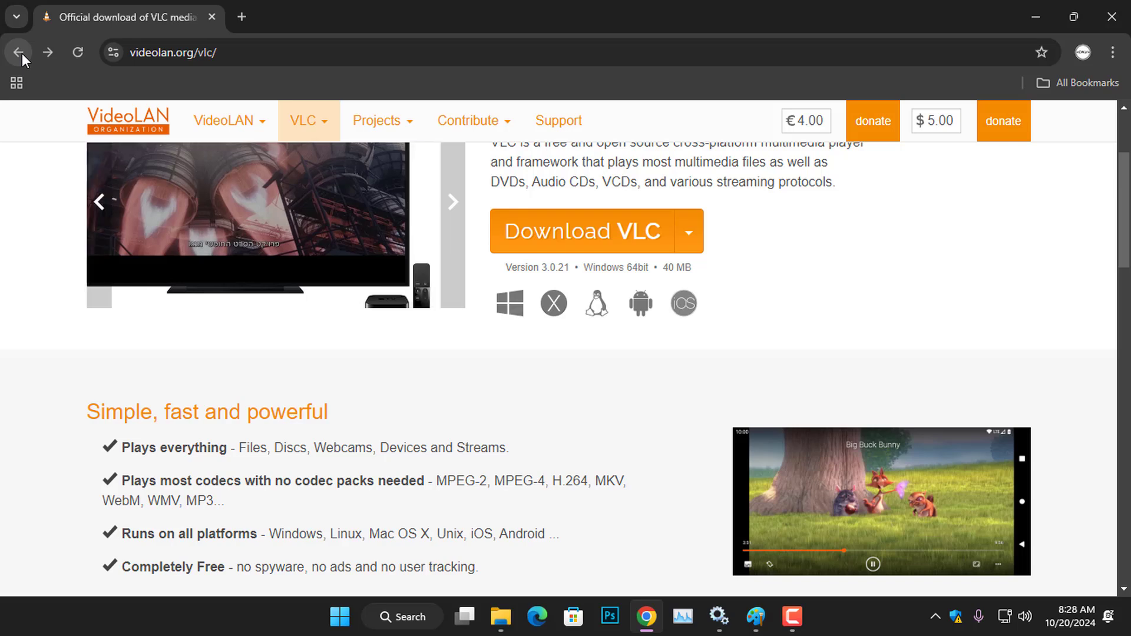
Download the Windows 64bit version of VLC and show the downloaded installer in its folder.
left_click(692, 235)
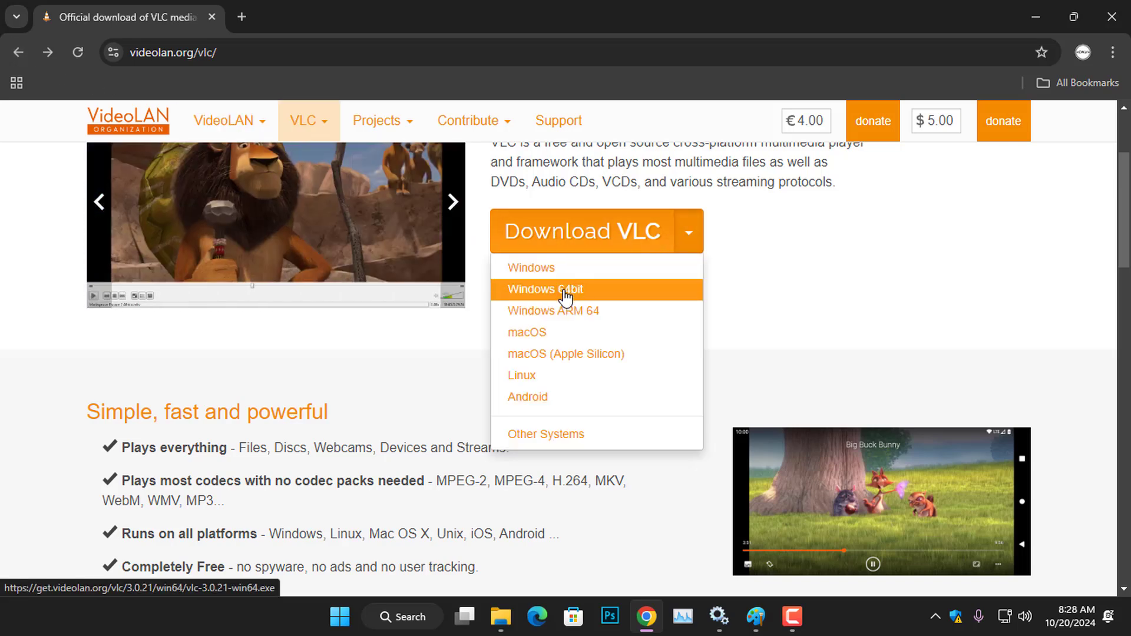
left_click(563, 290)
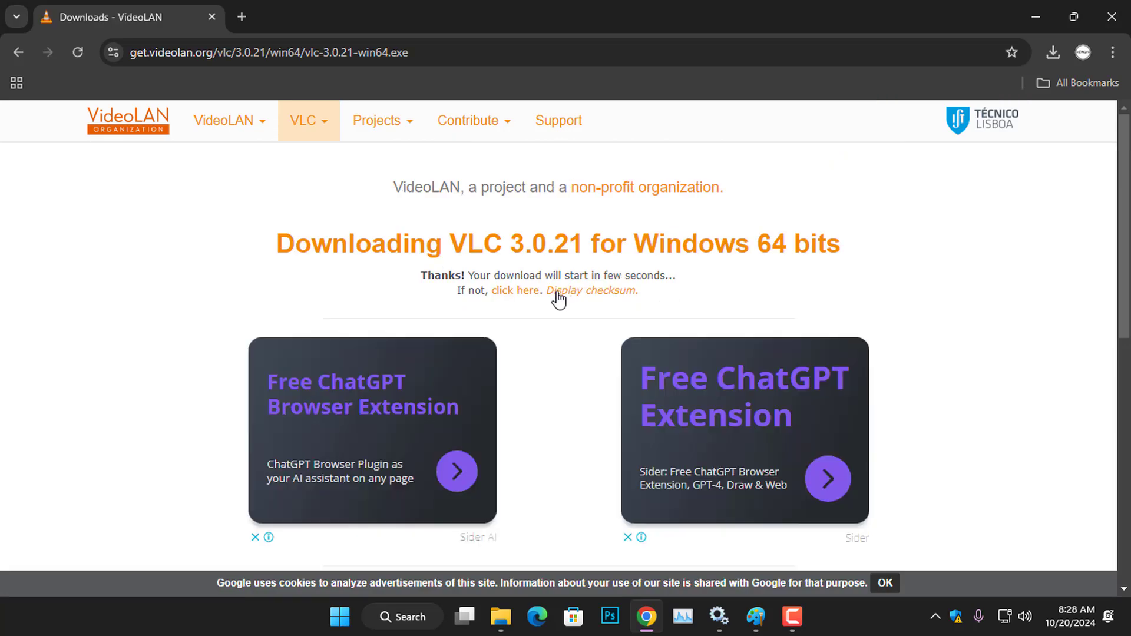
left_click(1052, 52)
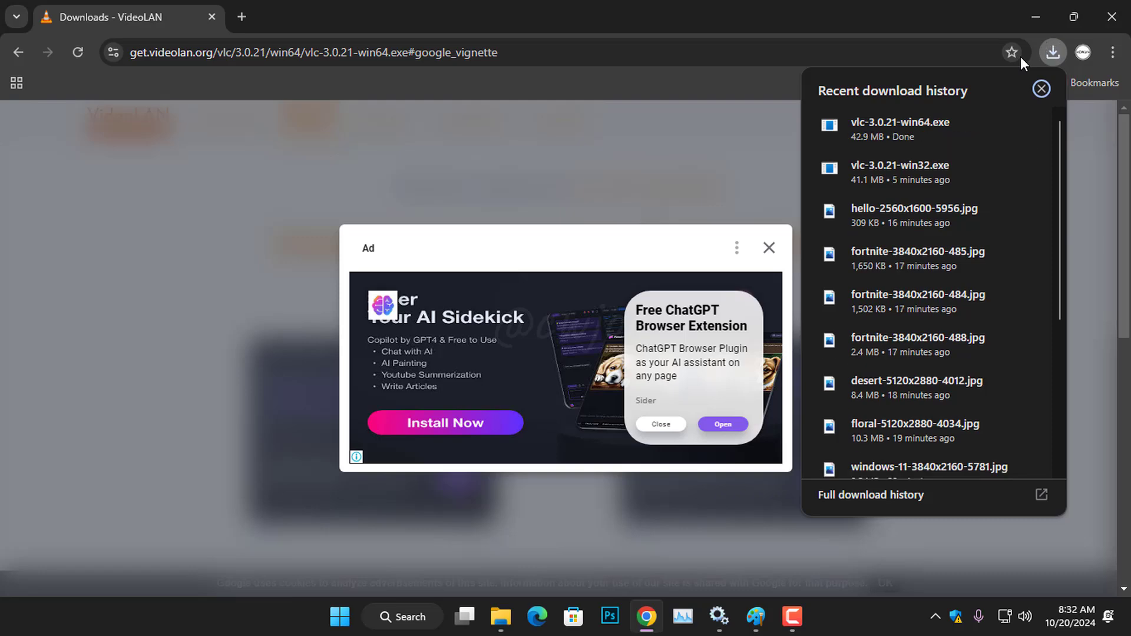
left_click(995, 122)
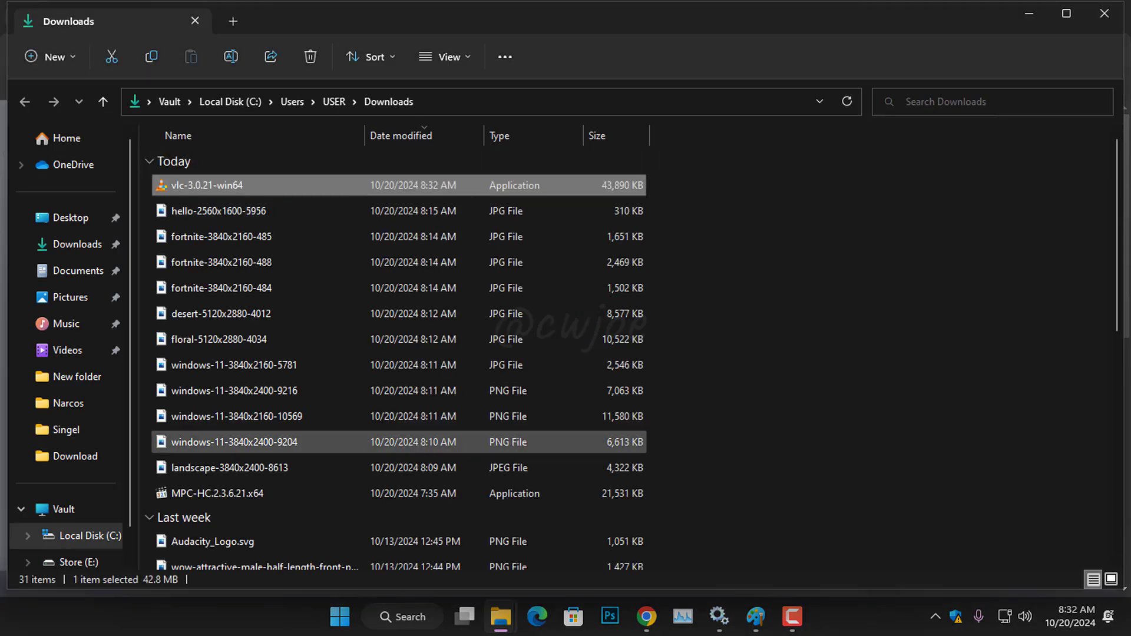
Run the vlc-3.0.21-win64 installer, install VLC into C:\Program Files\VideoLAN\VLC, and close the open windows.
left_click(597, 348)
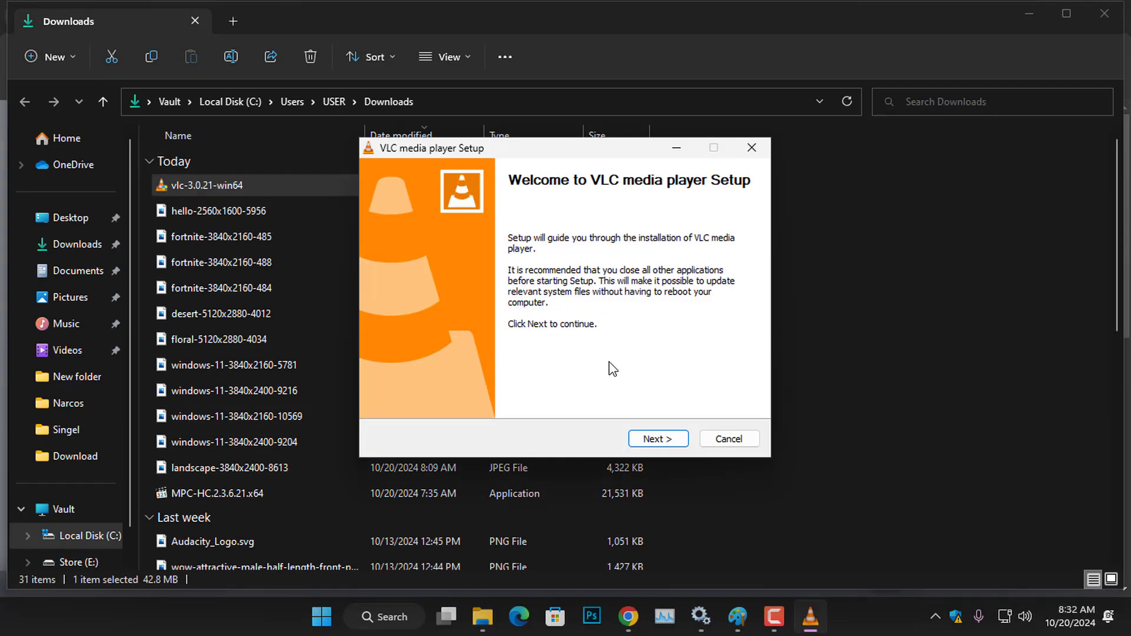
left_click(642, 439)
left_click(642, 438)
left_click(642, 438)
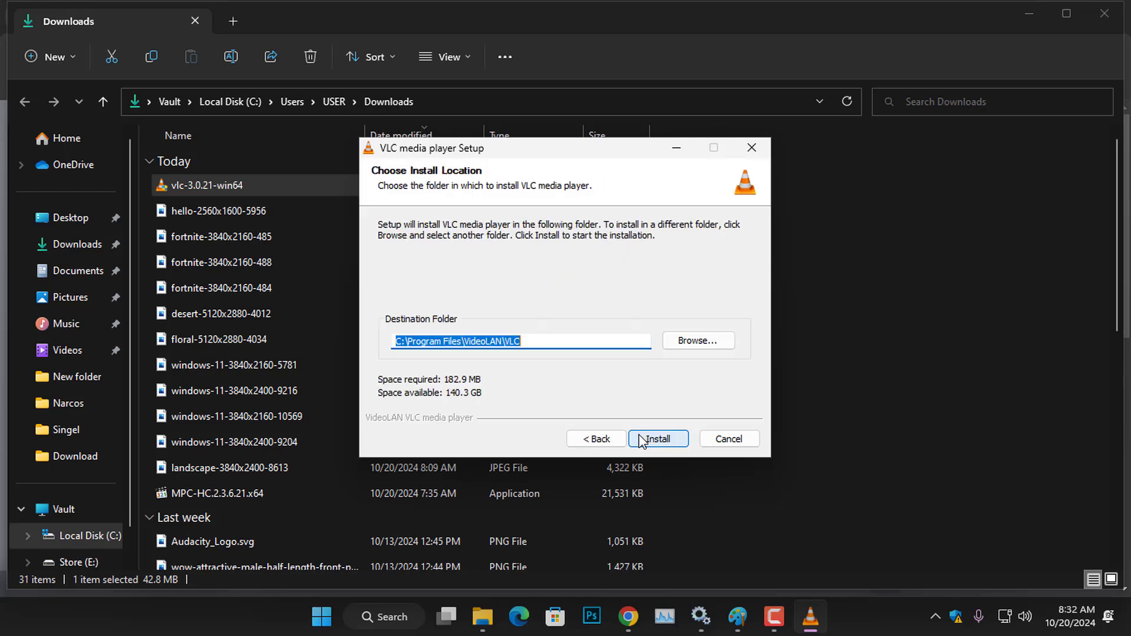
left_click(642, 439)
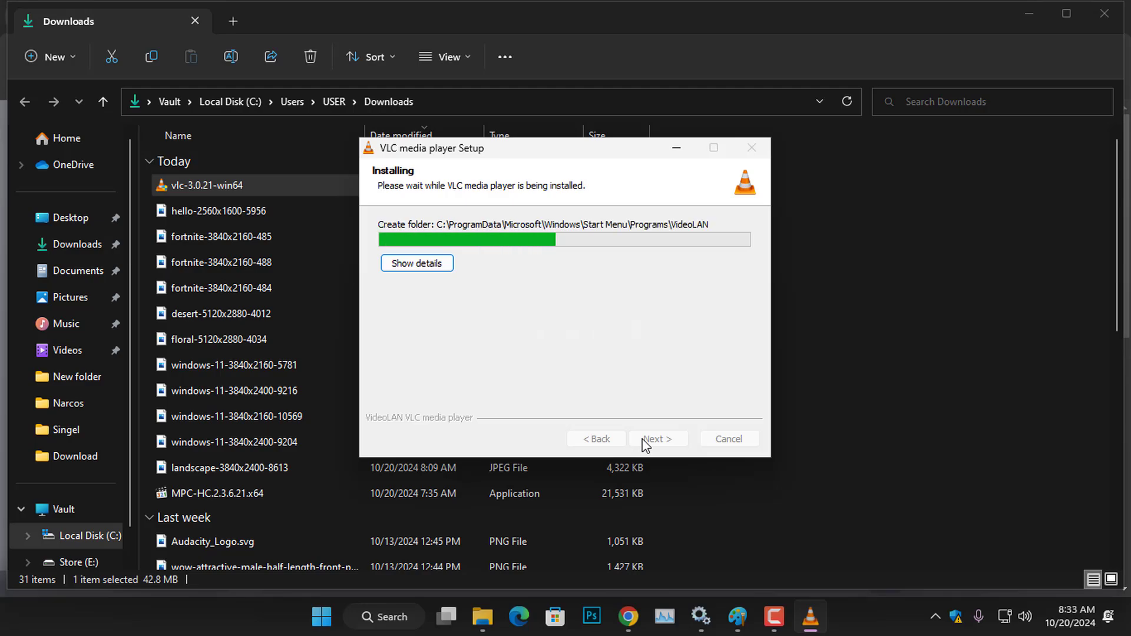
left_click(646, 439)
left_click(1105, 13)
left_click(1104, 11)
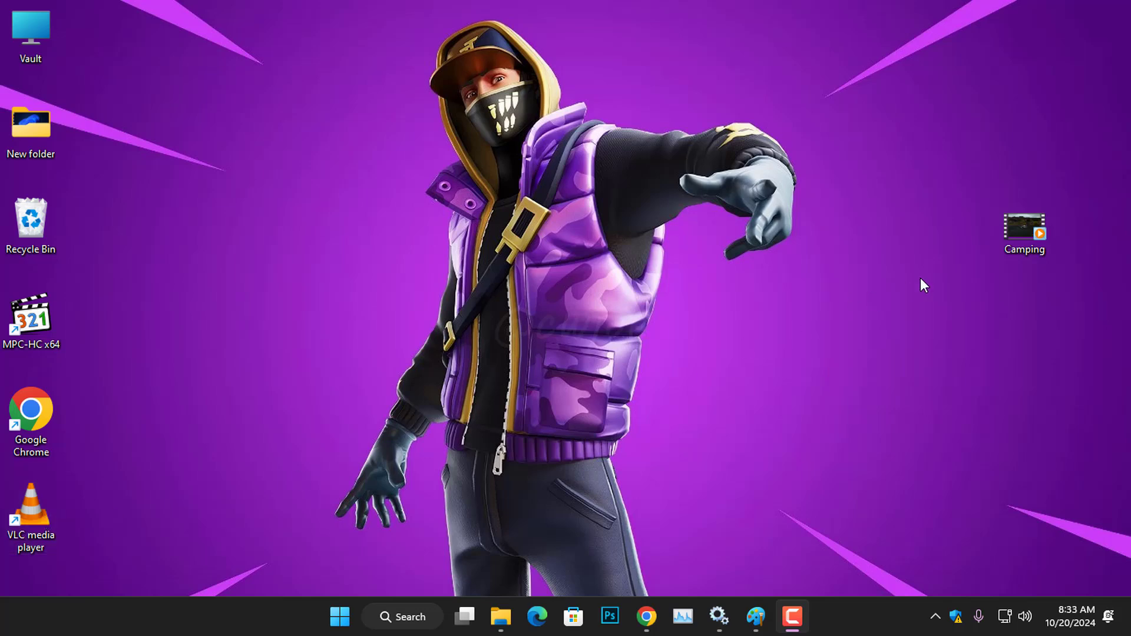
Check the file type of the Camping video on the desktop in its properties.
double_click(1020, 235)
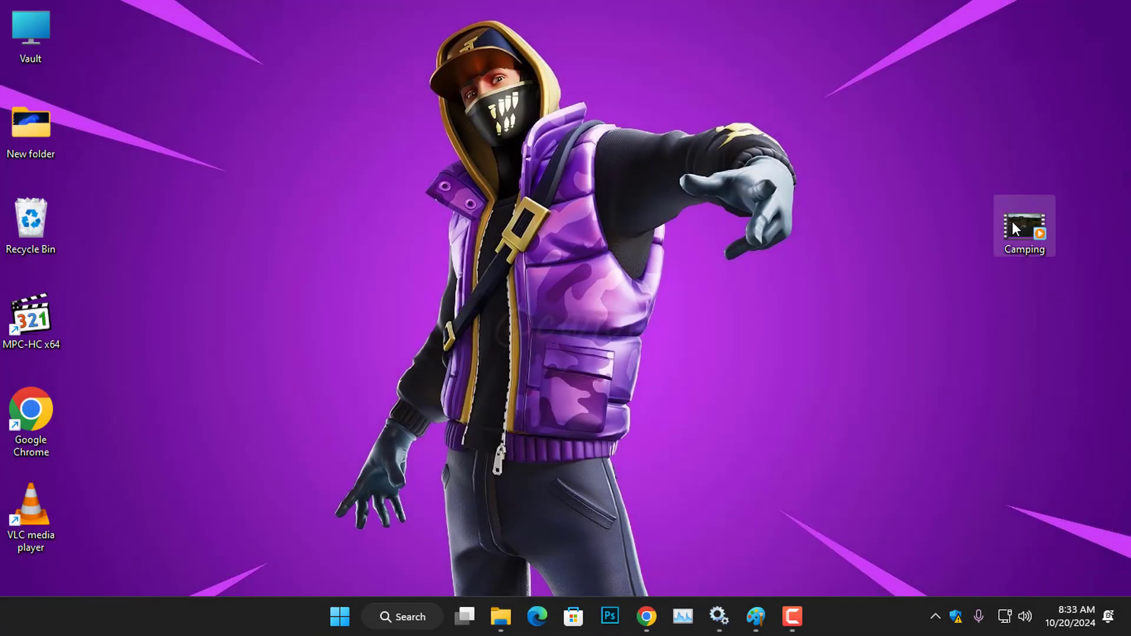
right_click(1012, 225)
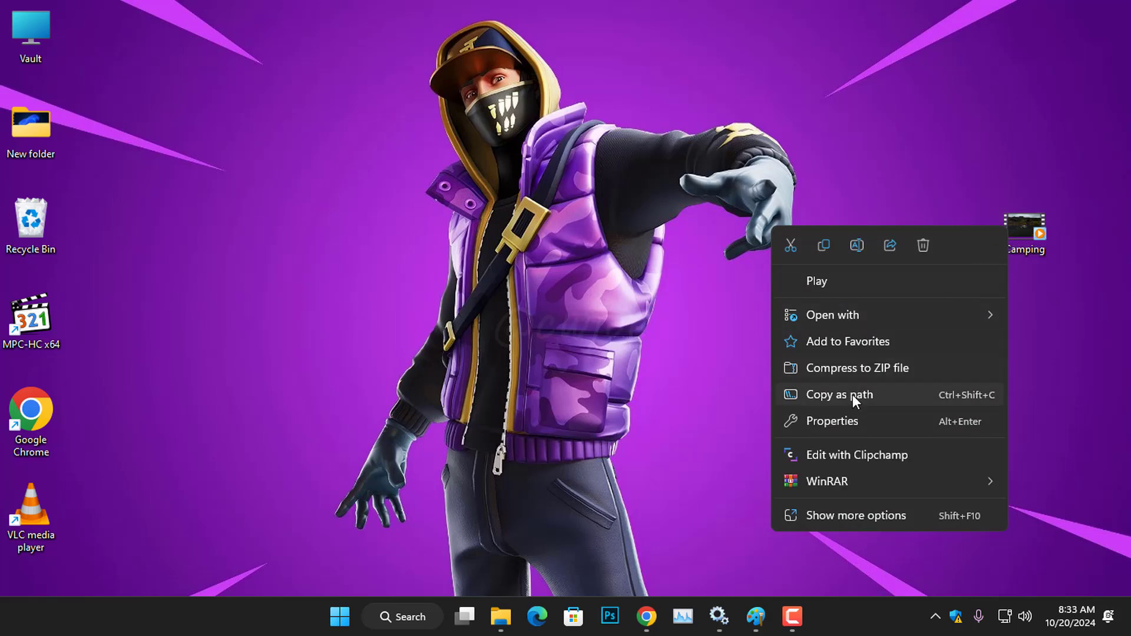
left_click(839, 420)
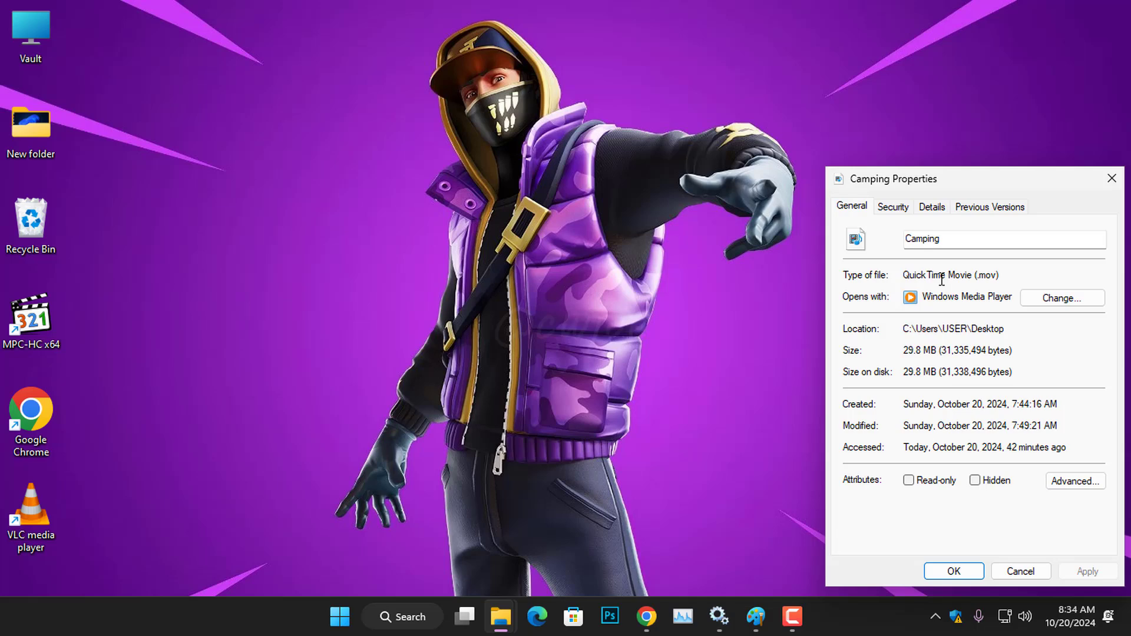
left_click(1111, 179)
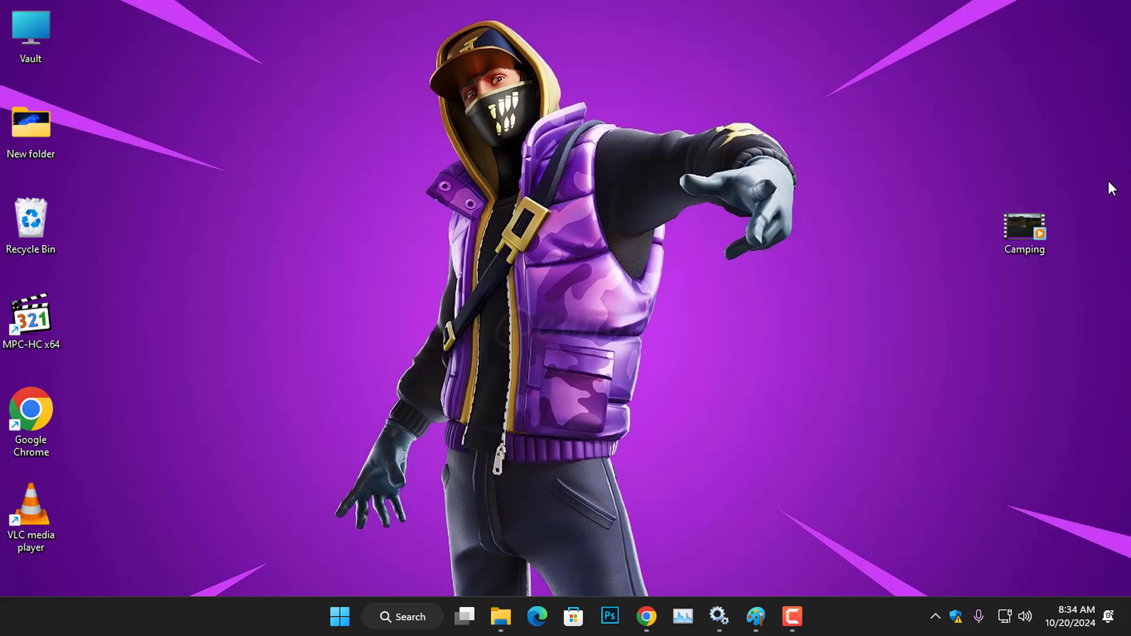
Launch VLC media player and accept its privacy policy with metadata network access and regular update checks disabled.
double_click(26, 530)
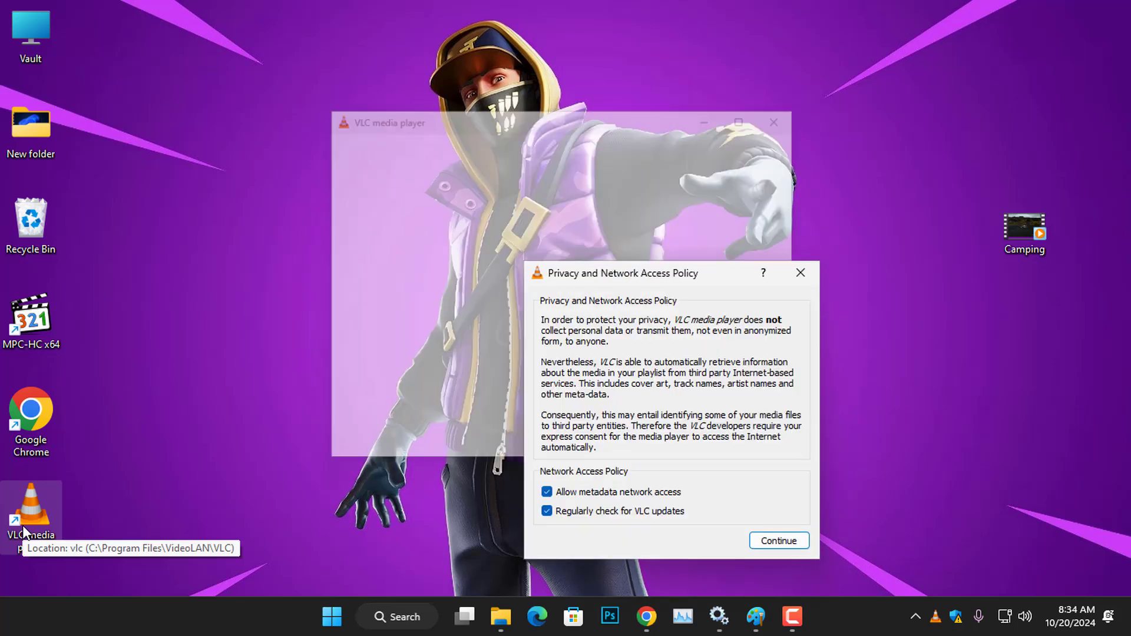
left_click(547, 512)
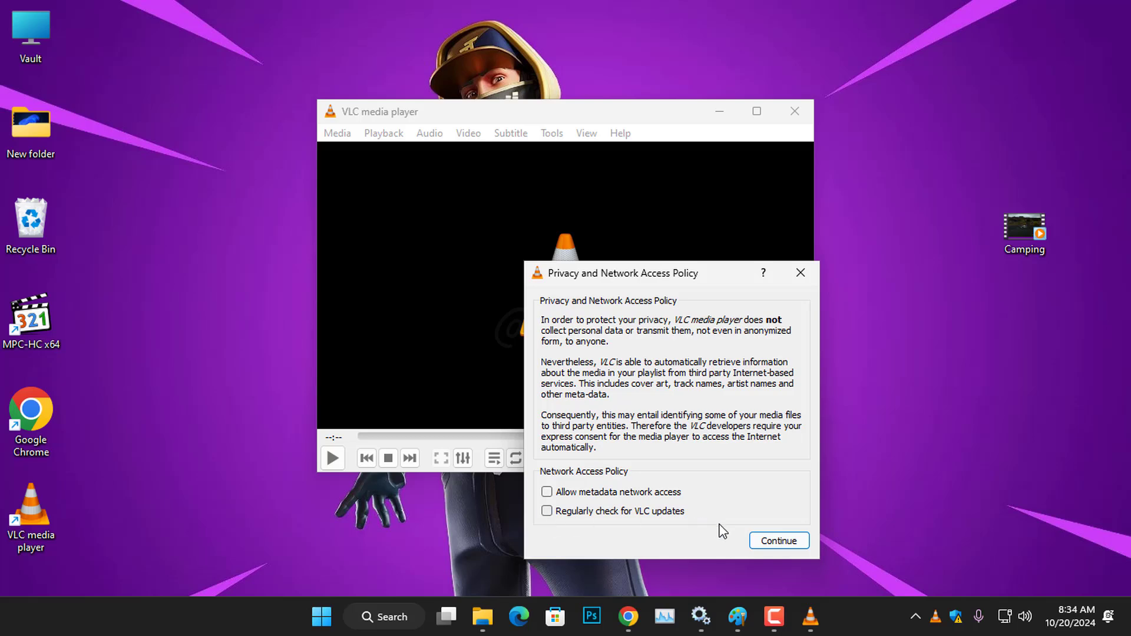
left_click(757, 542)
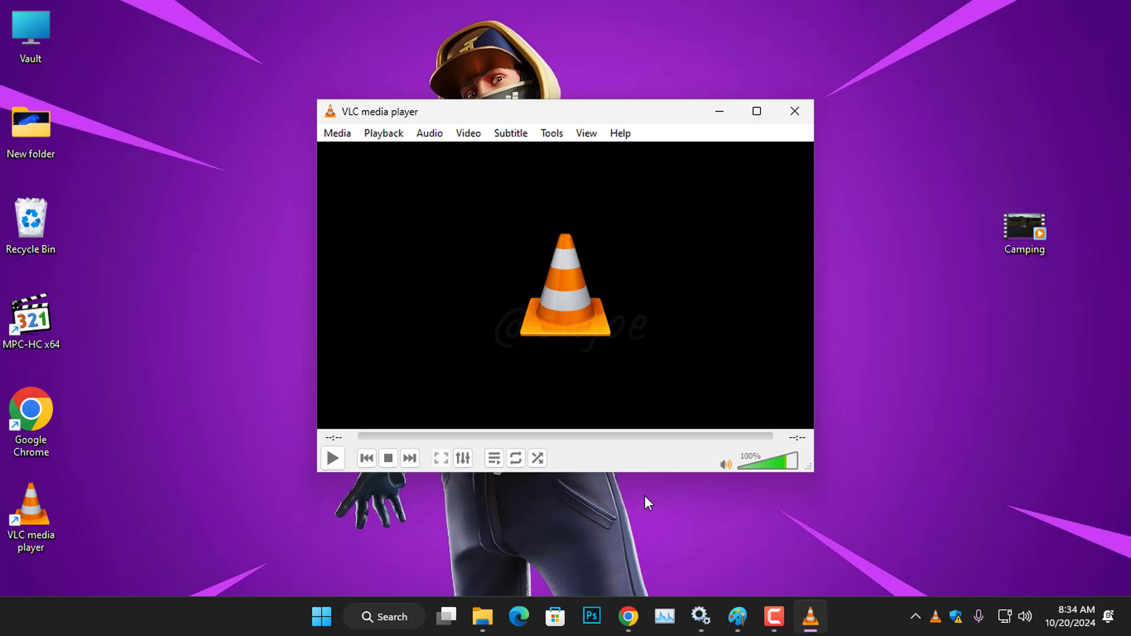
Start a Convert / Save job in VLC and add Camping.mov from the Desktop as its source file.
left_click(339, 135)
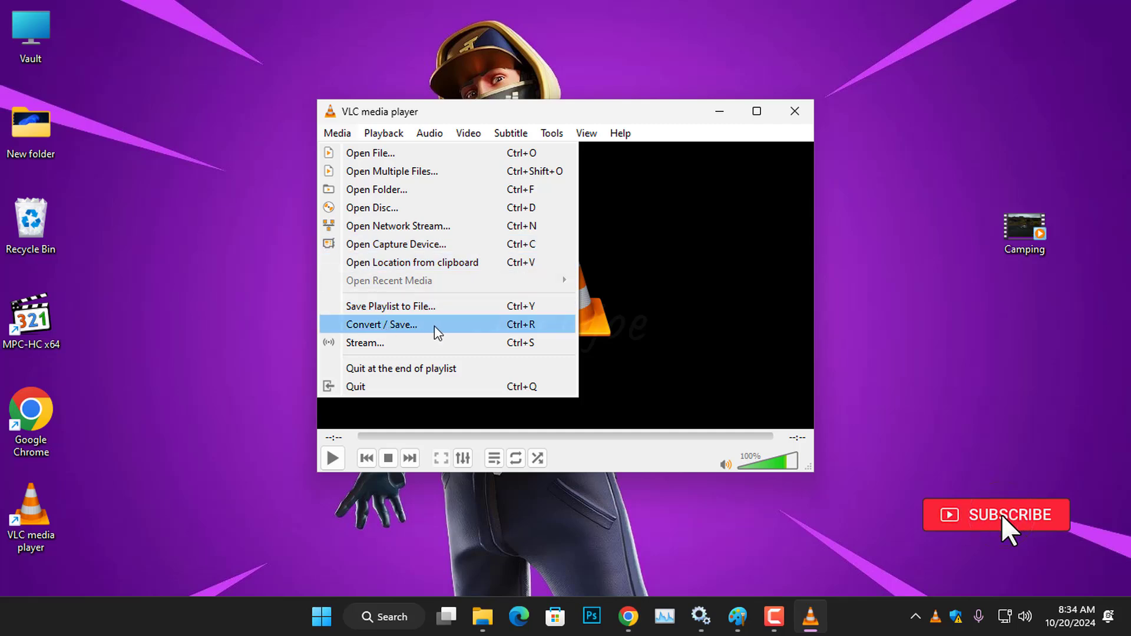
left_click(410, 325)
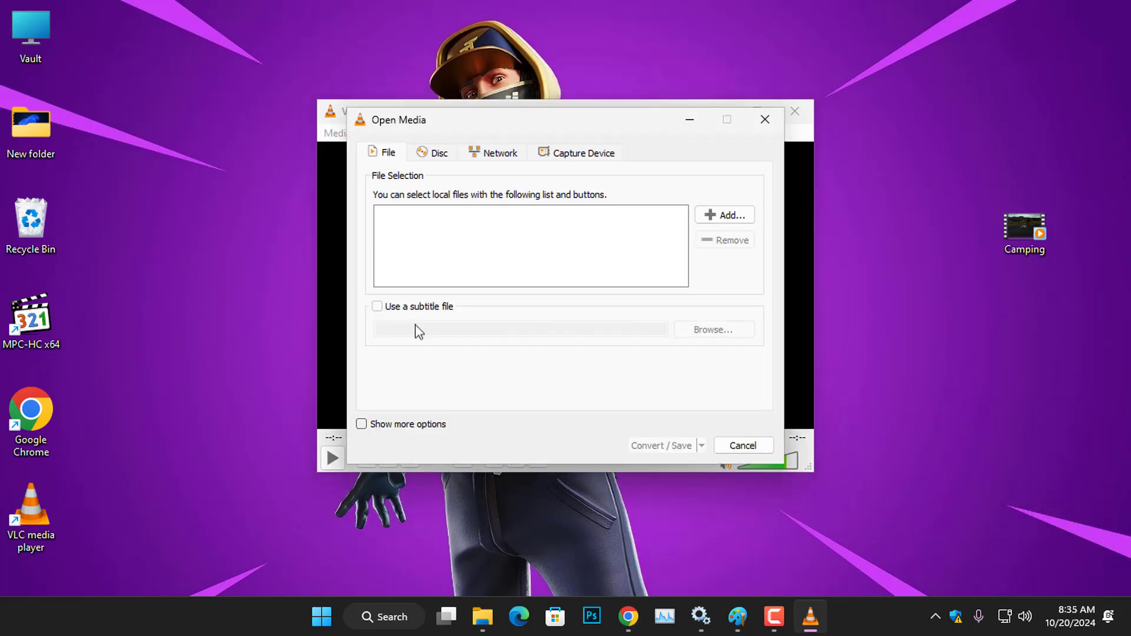
left_click(717, 215)
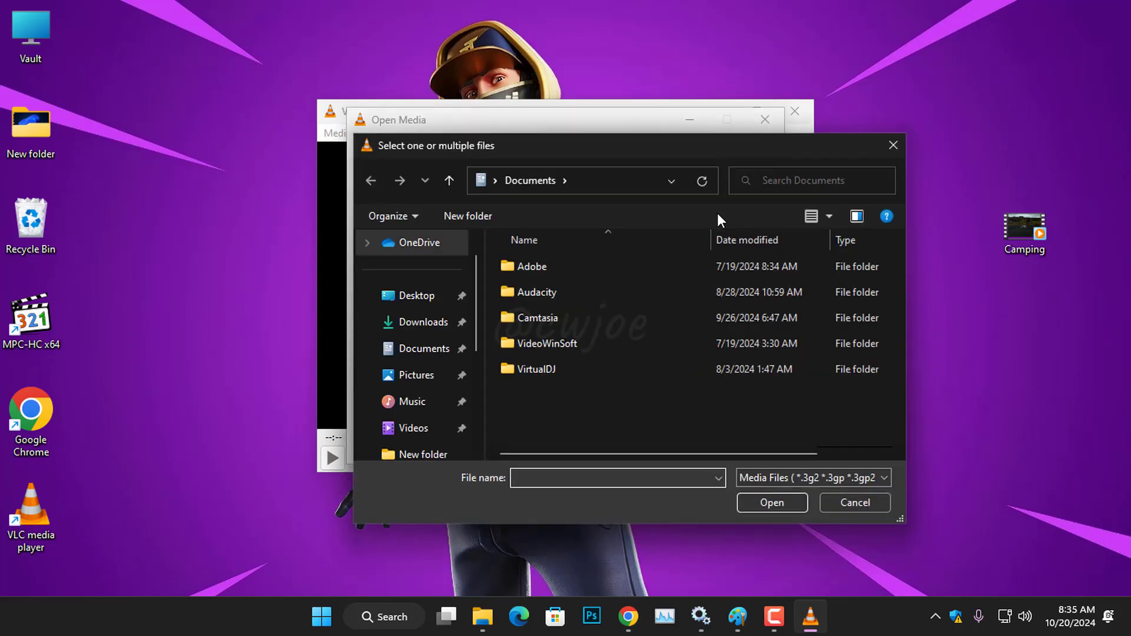
left_click(406, 296)
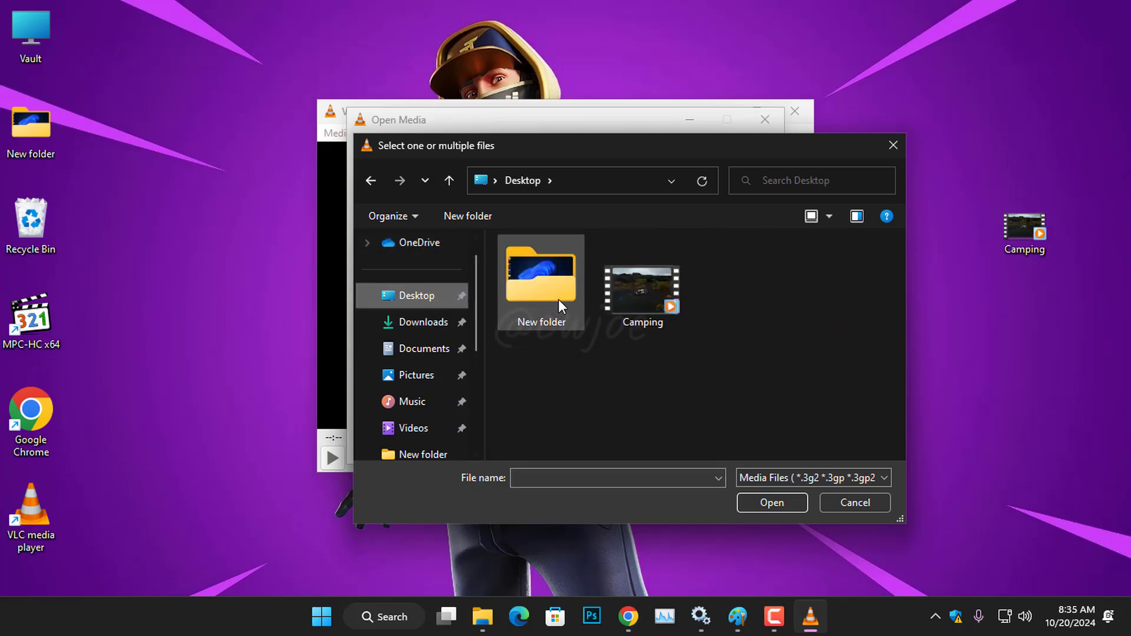
left_click(627, 298)
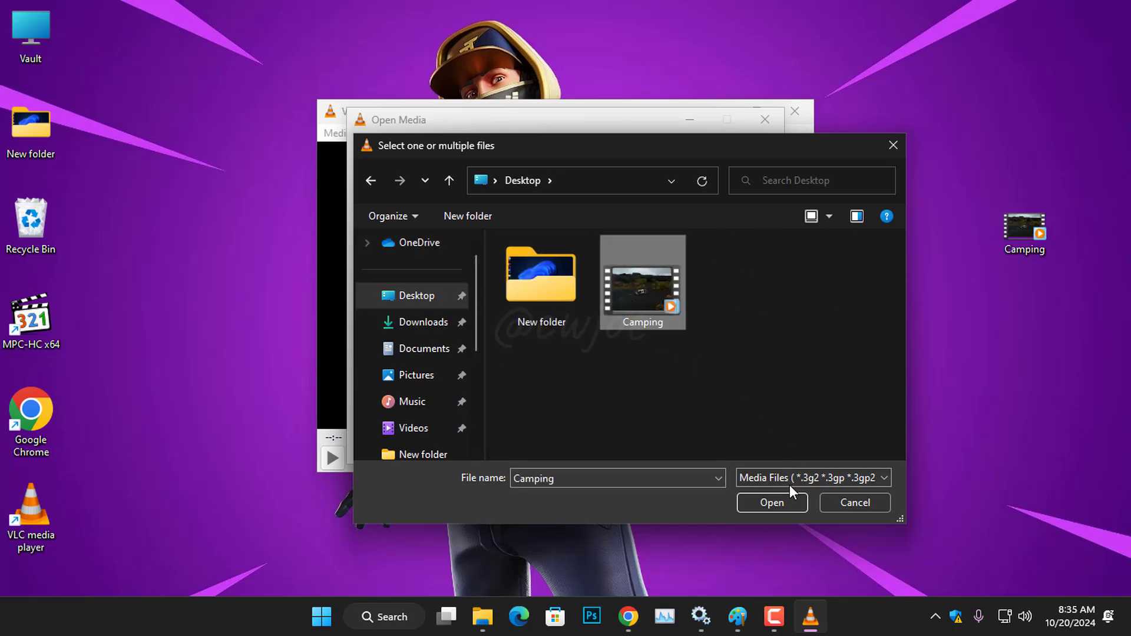
left_click(789, 504)
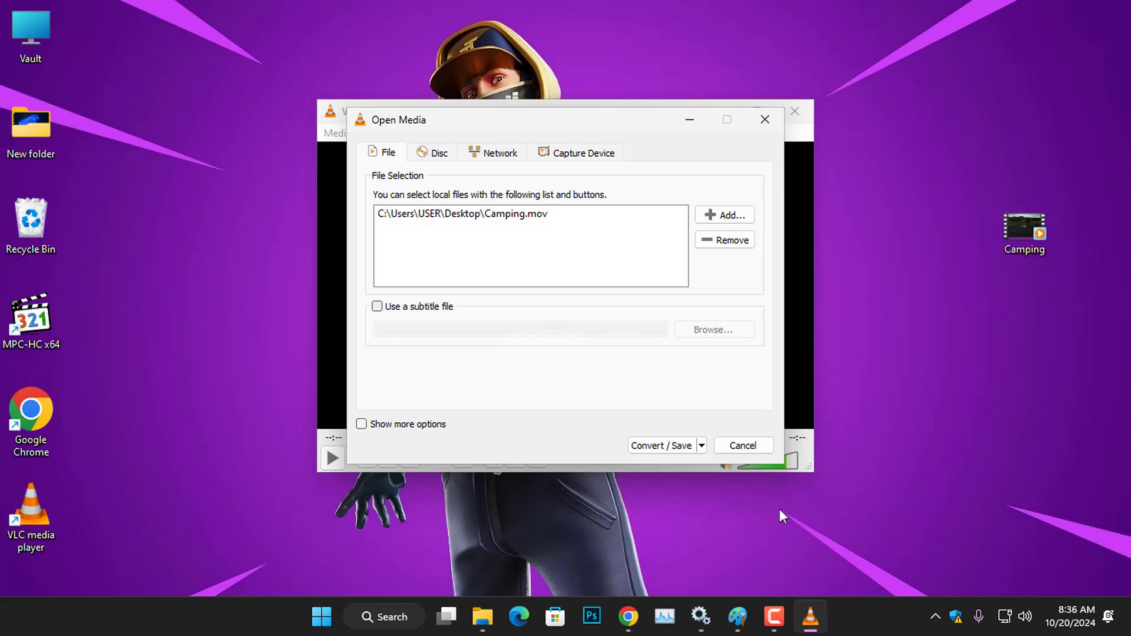
left_click(377, 306)
left_click(378, 308)
left_click(361, 424)
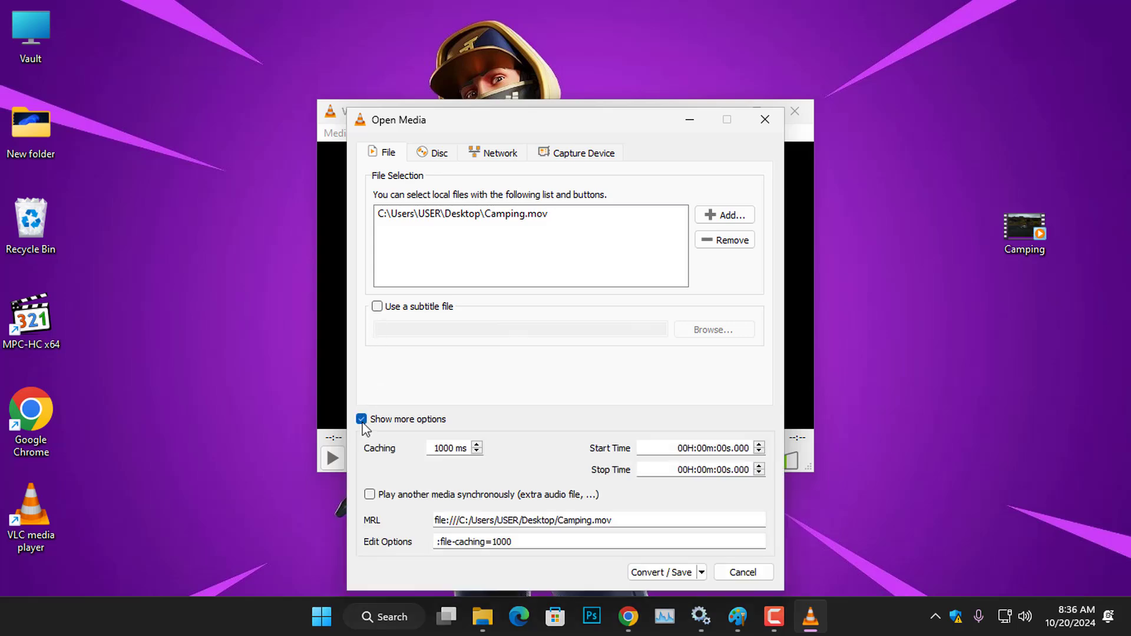
left_click(361, 419)
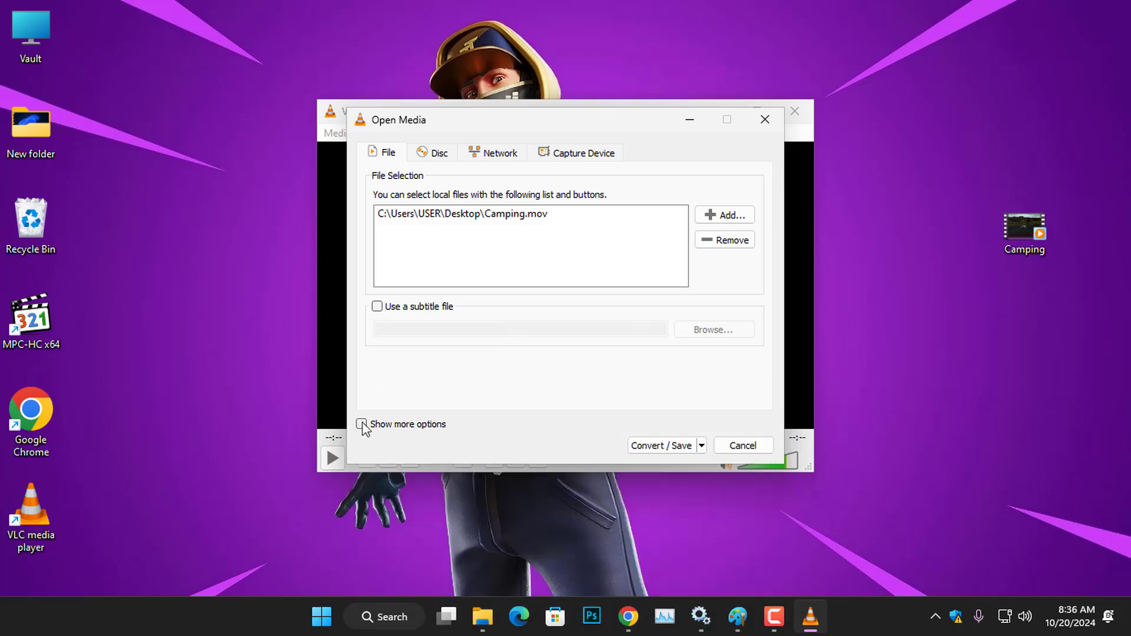
Continue to the conversion settings for Camping.mov and choose the profile "Video - H.264 + MP3 (MP4)".
left_click(661, 445)
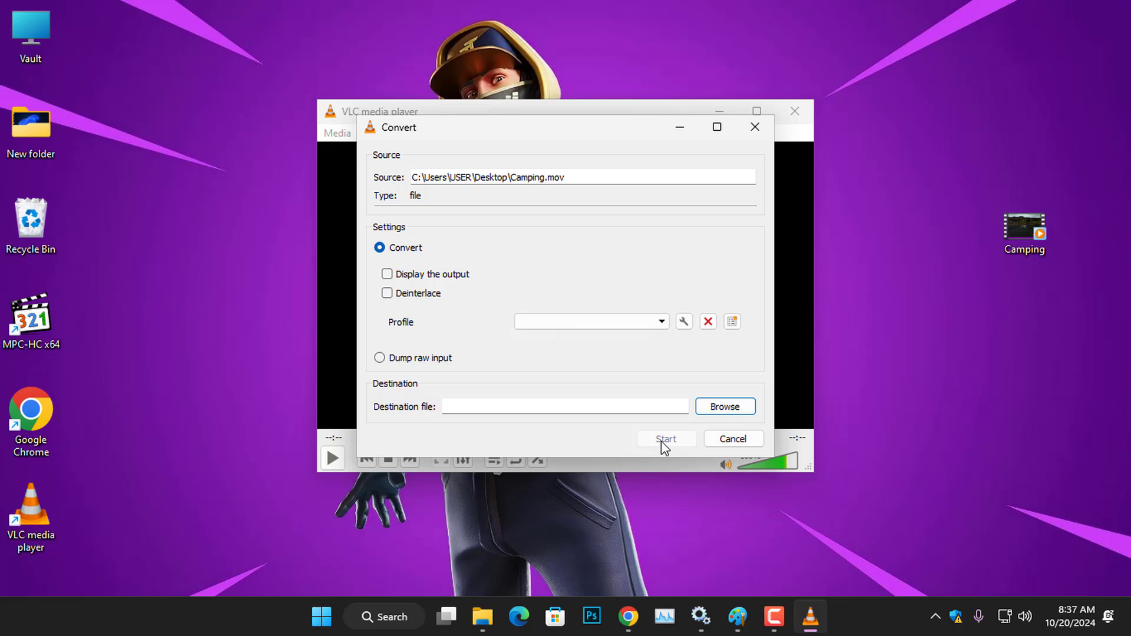
left_click(663, 323)
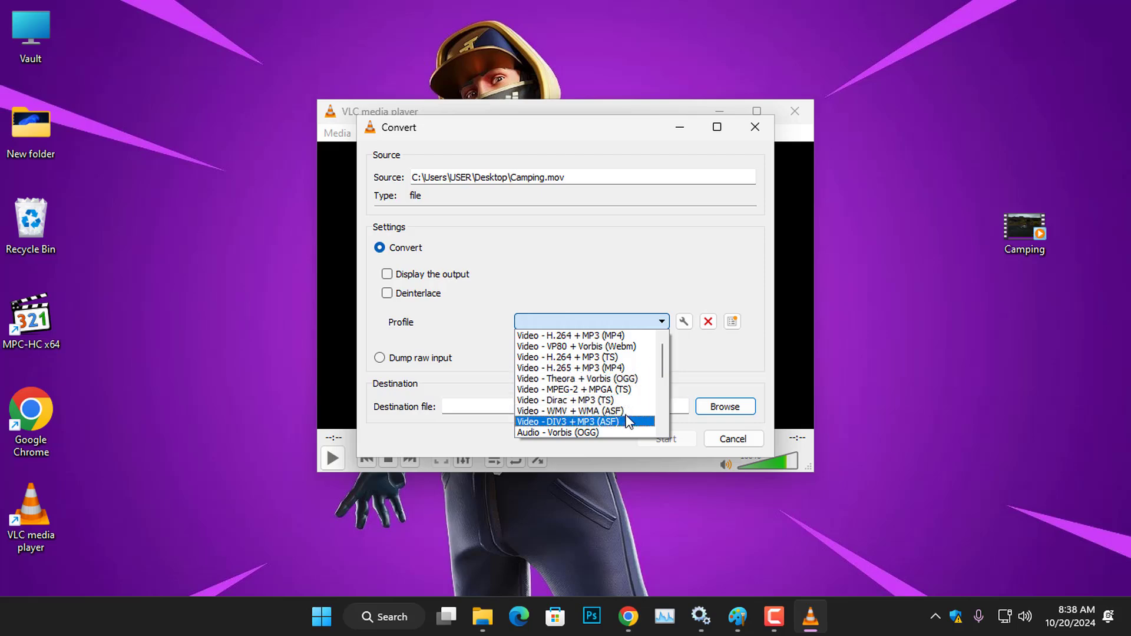
scroll(640, 361, "down", 5)
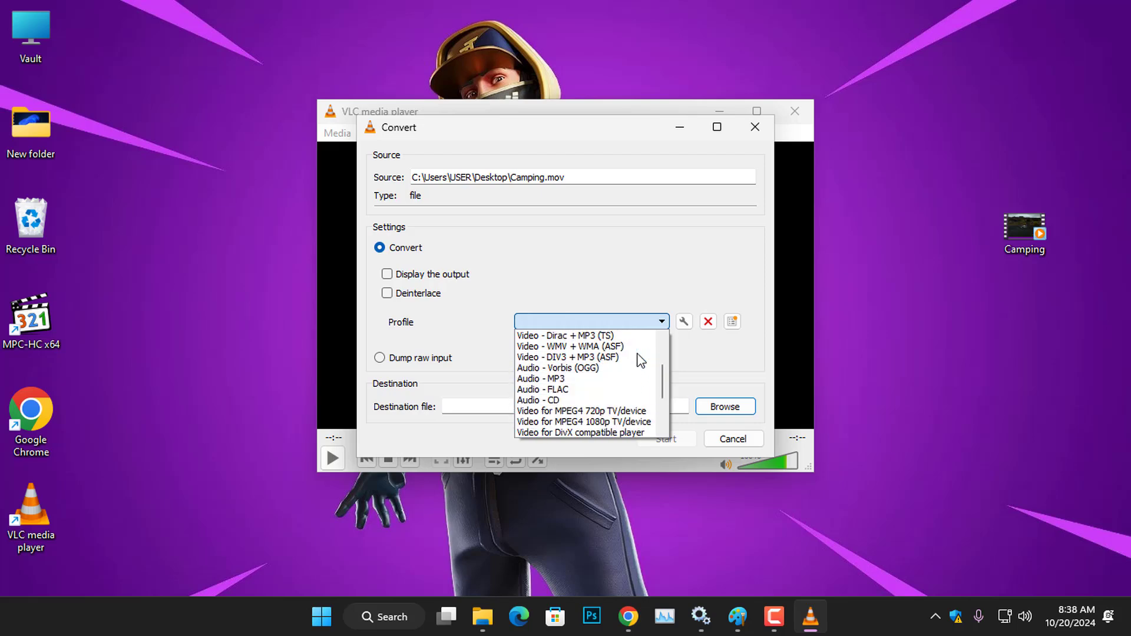
scroll(641, 361, "up", 5)
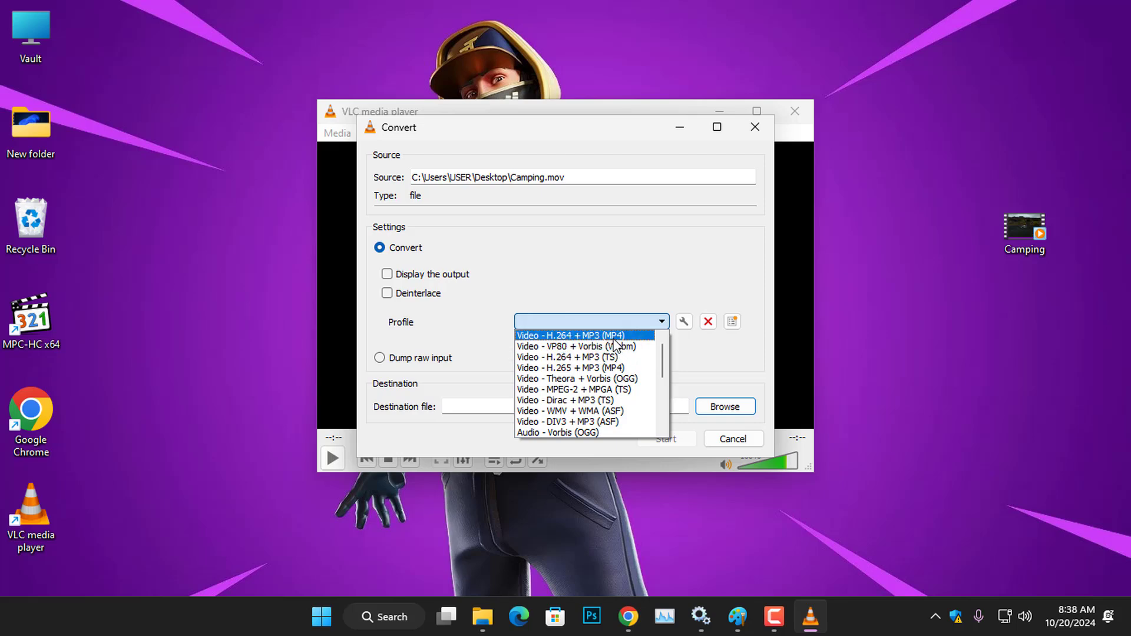
left_click(614, 337)
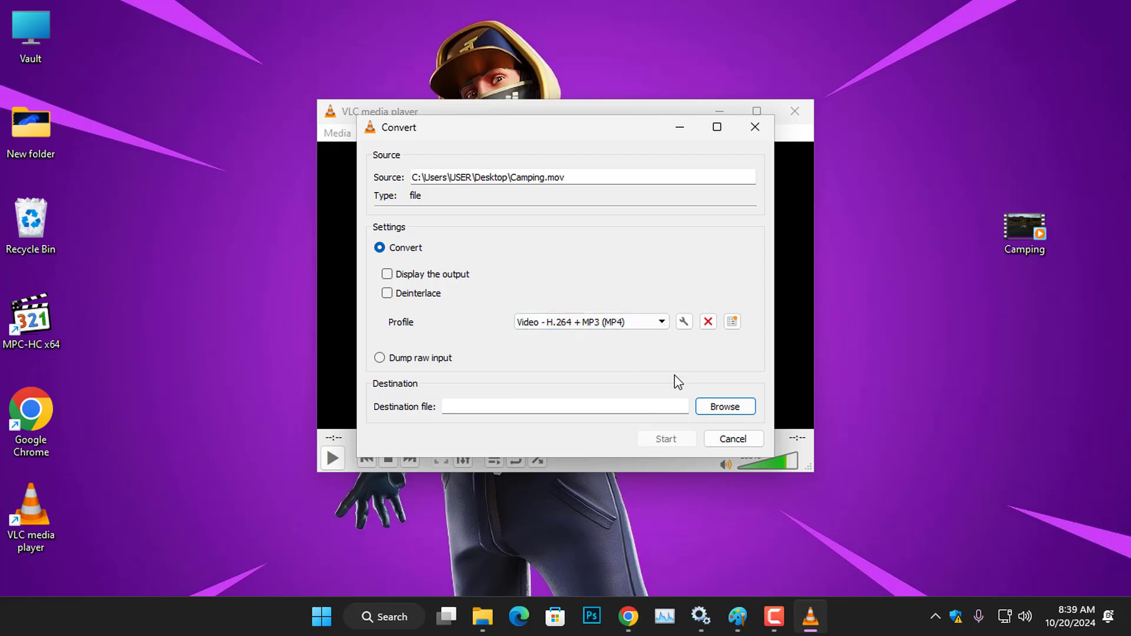
Browse for the conversion's destination file and create a folder named "Convert Files" on the Desktop.
left_click(721, 406)
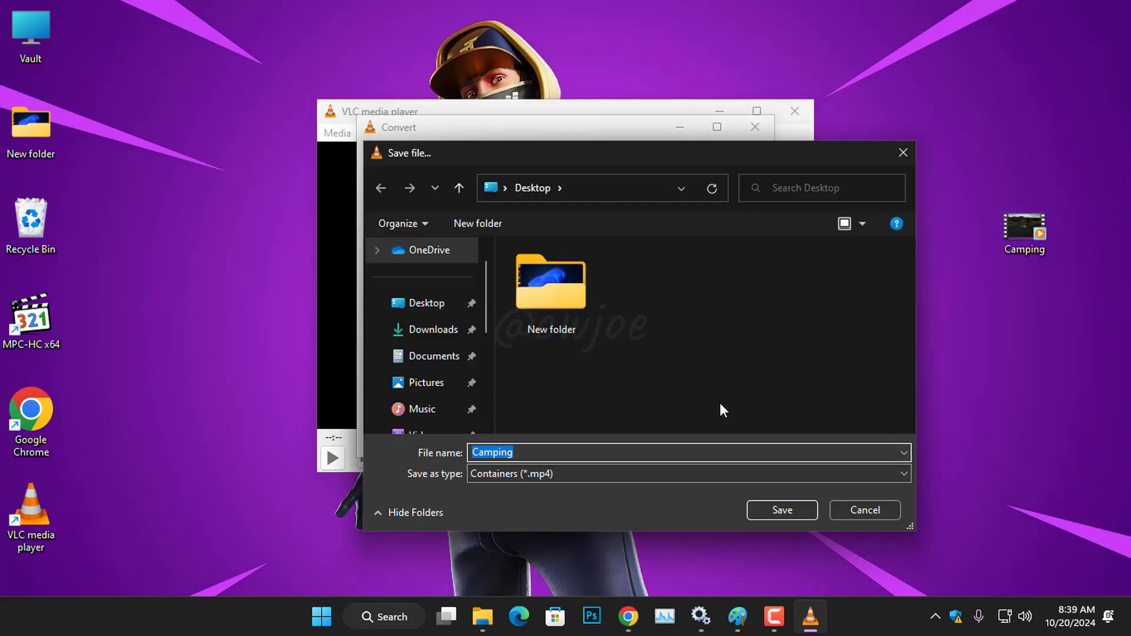
left_click(442, 312)
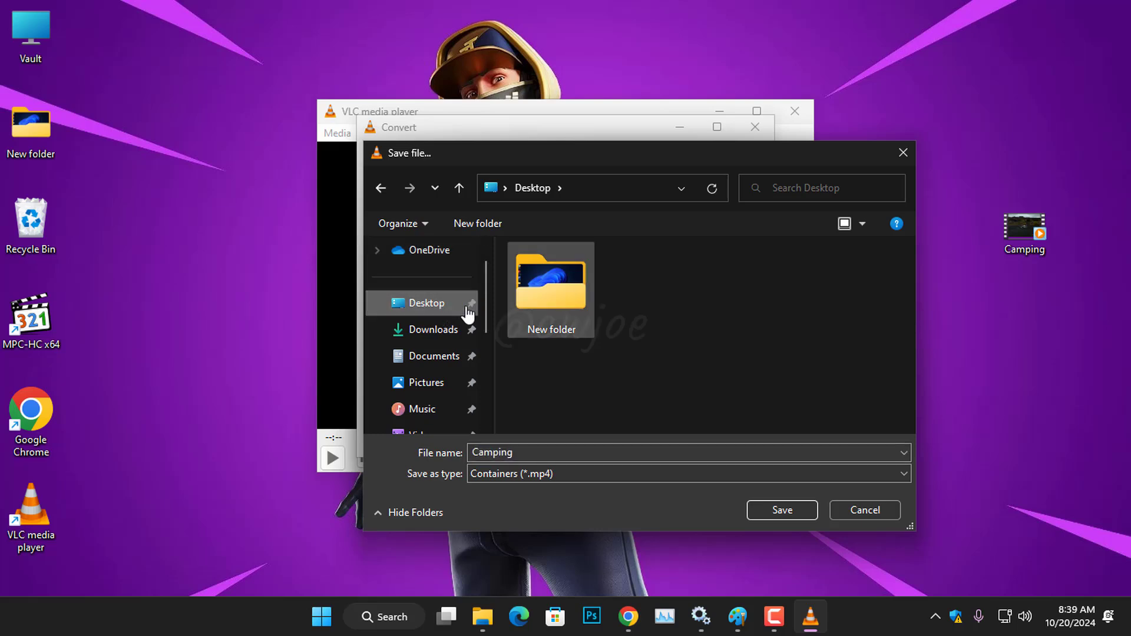
right_click(669, 306)
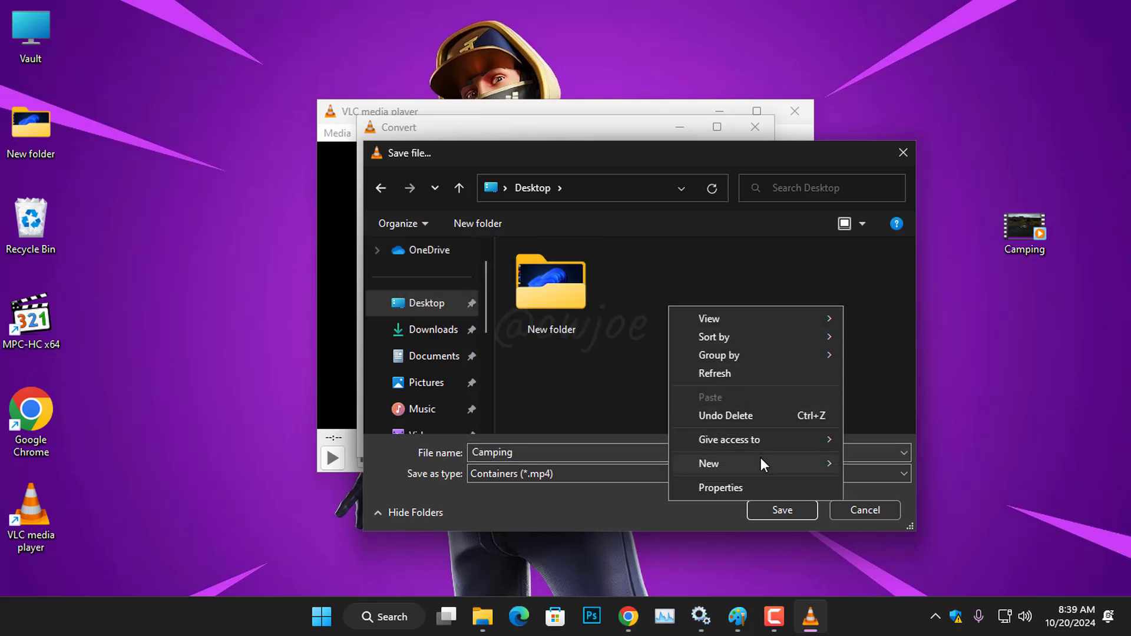
mouse_move(761, 462)
left_click(860, 463)
type("Con")
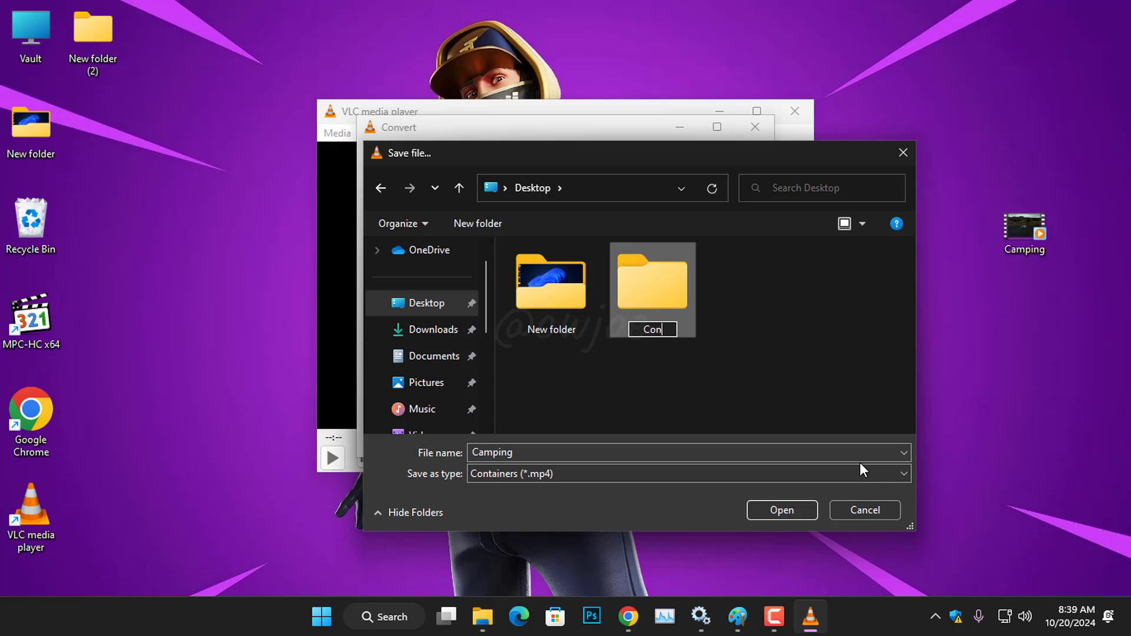
type("vert Files")
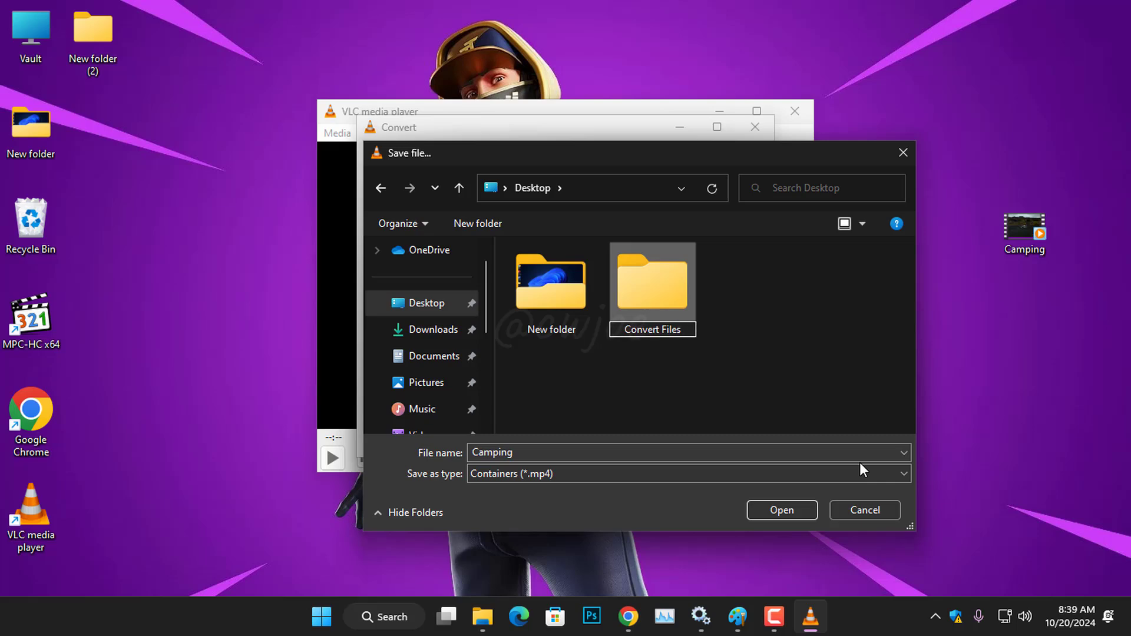
key("Return")
Save the output as Camping in the Convert Files folder, run the conversion, and close VLC once it finishes.
left_click(774, 503)
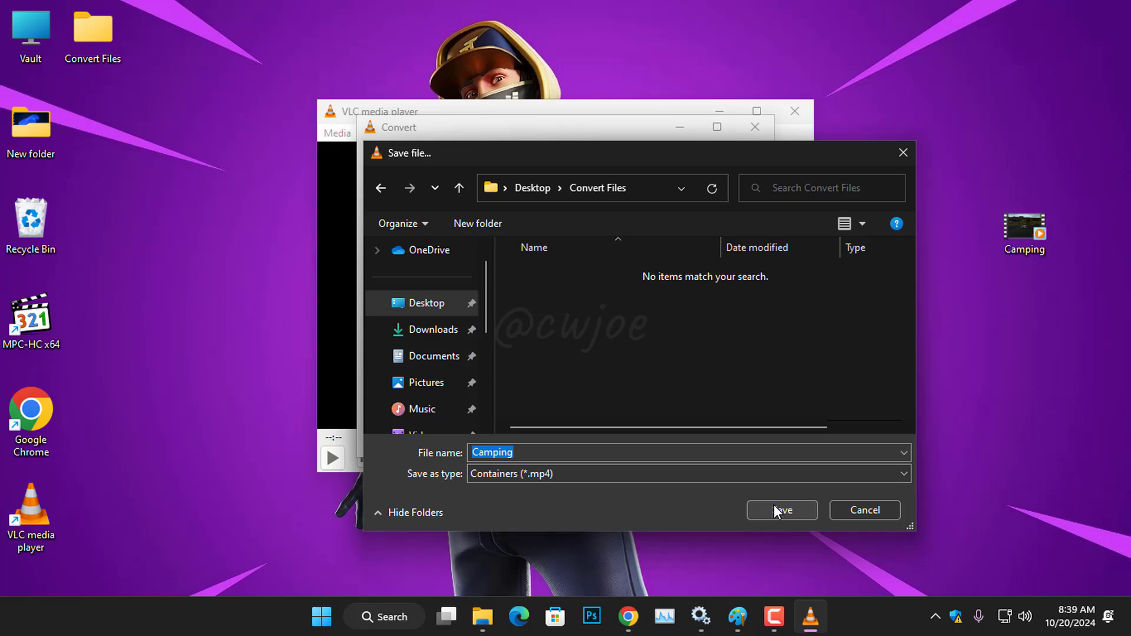
left_click(773, 507)
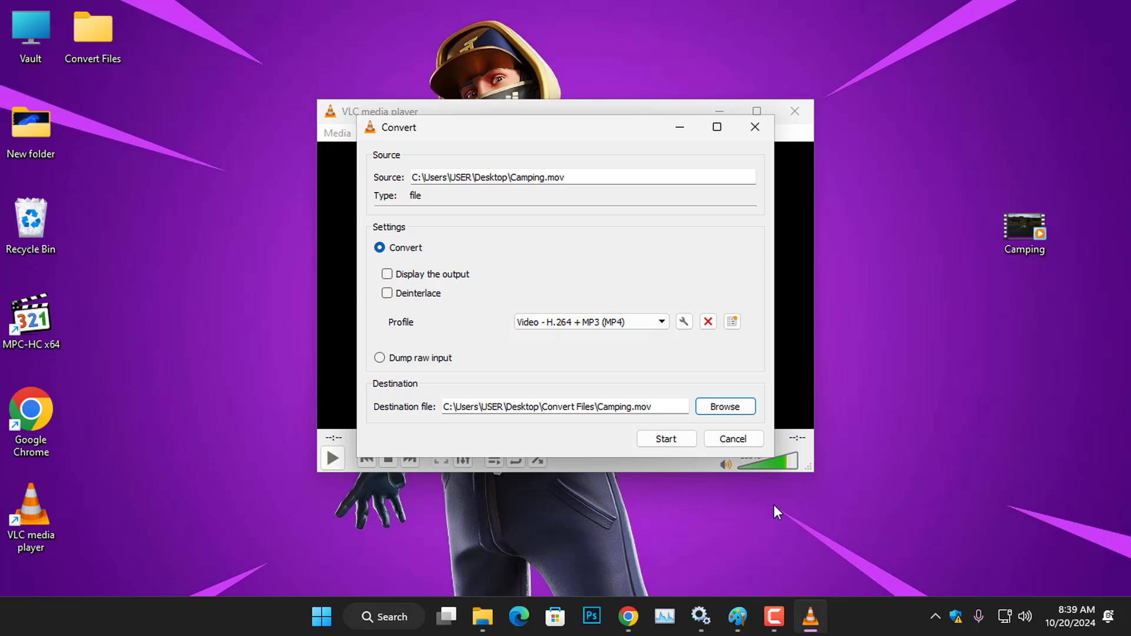
left_click(665, 438)
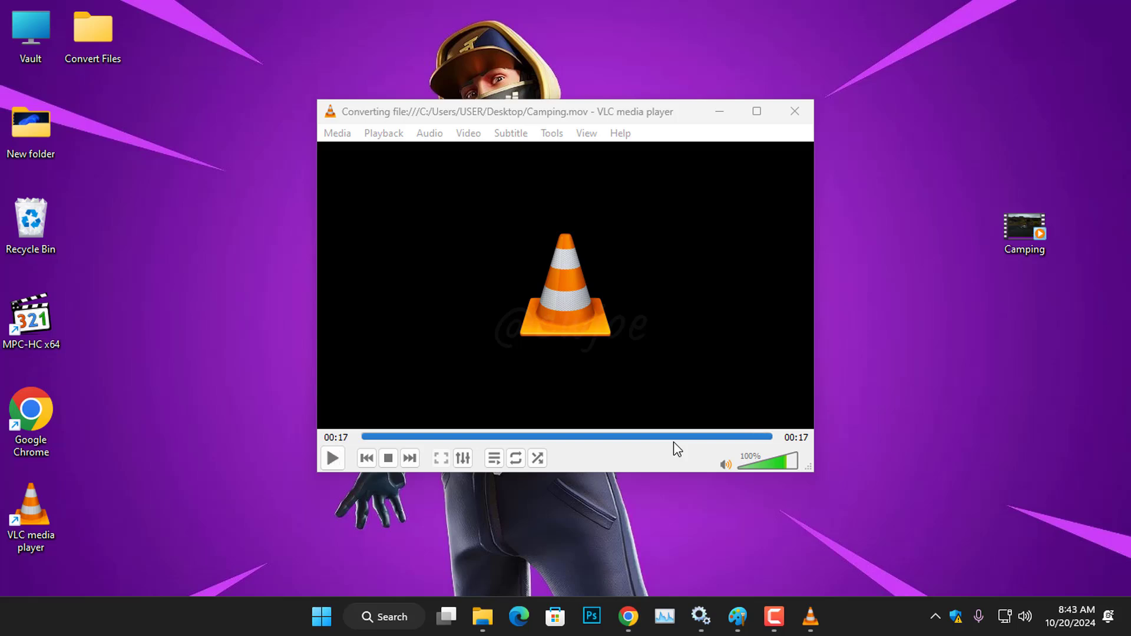
left_click(792, 110)
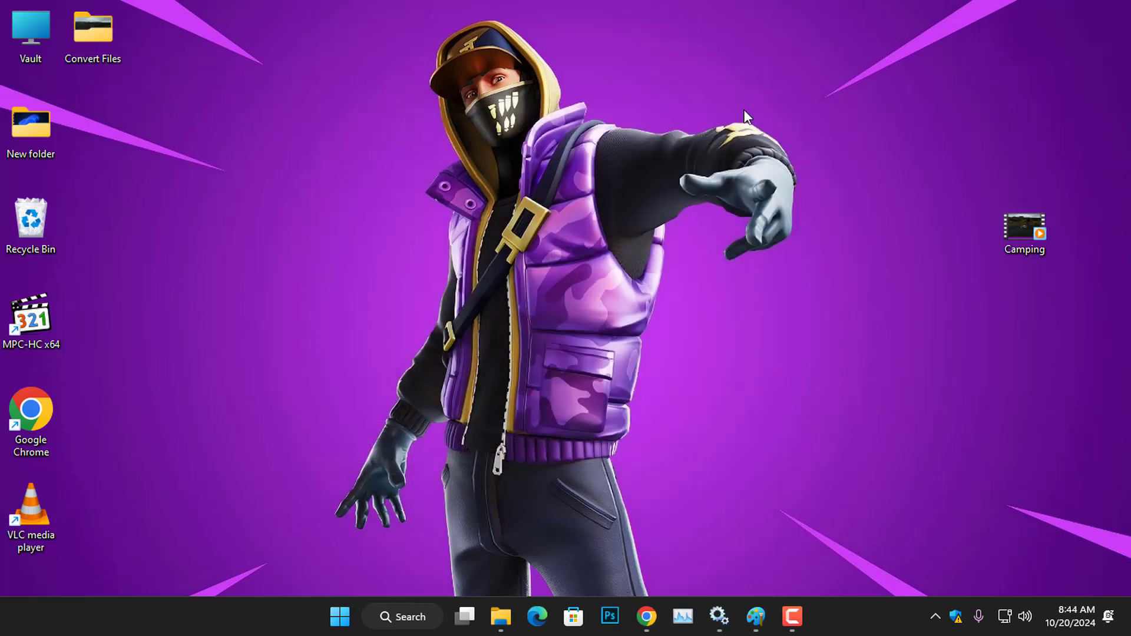
Check the file type of the converted Camping video in the Convert Files folder, play it, and close the folder.
double_click(109, 38)
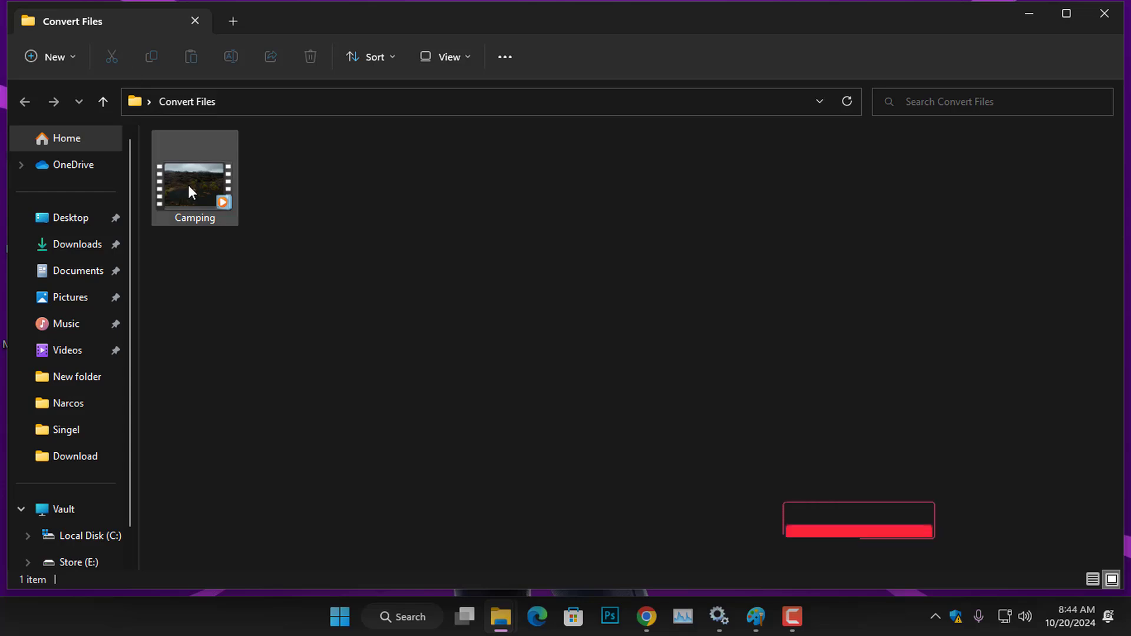
right_click(188, 185)
left_click(265, 379)
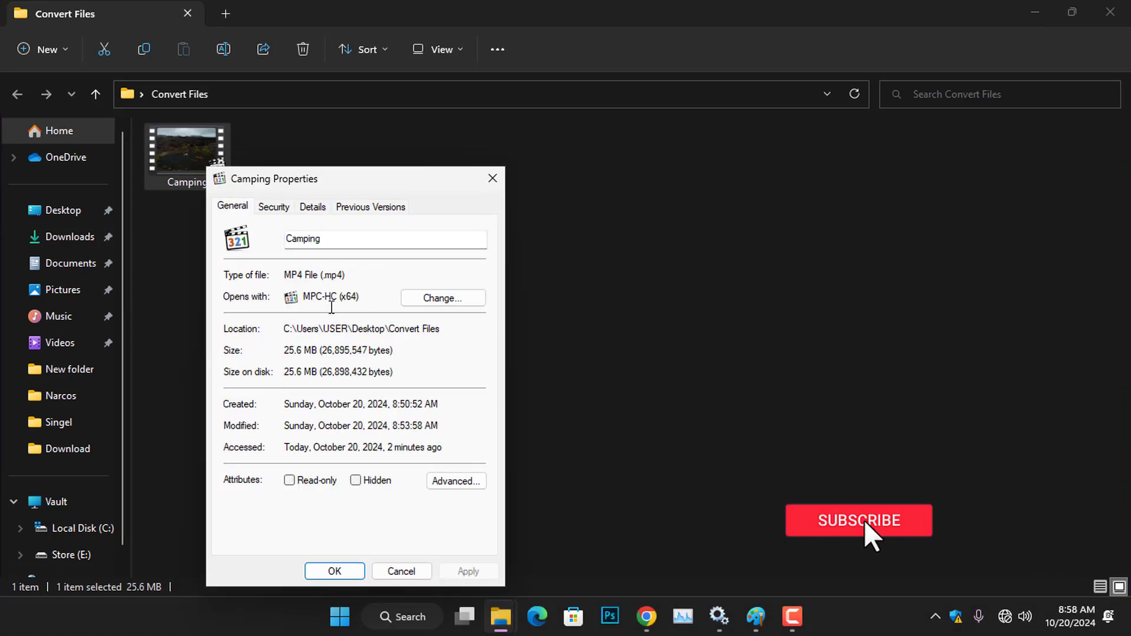
left_click_drag(346, 275, 281, 268)
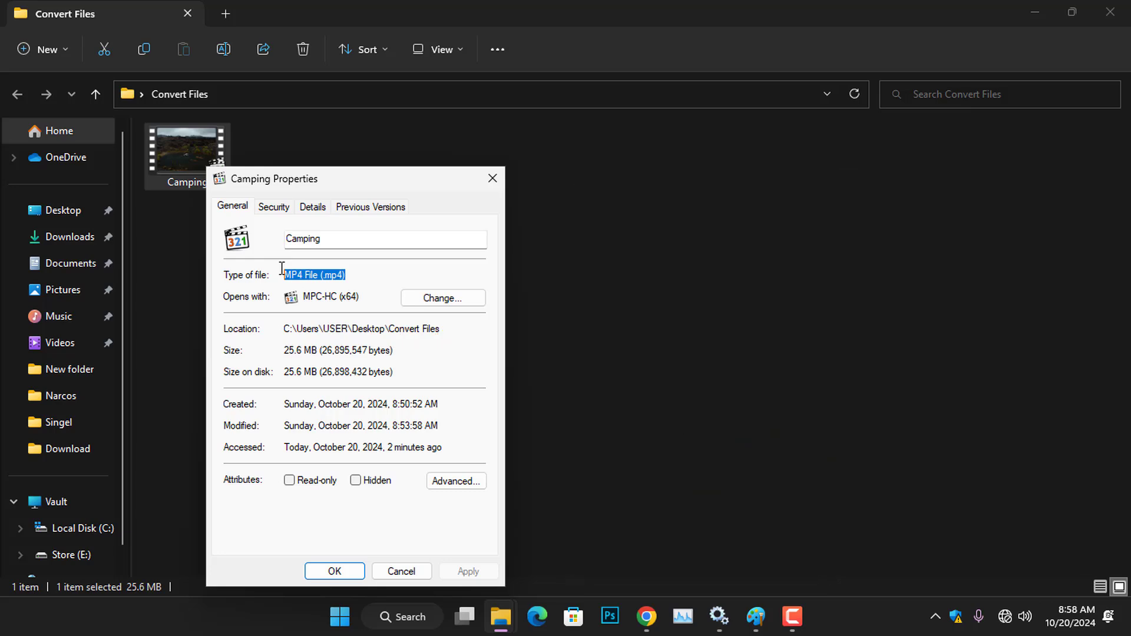
left_click(493, 178)
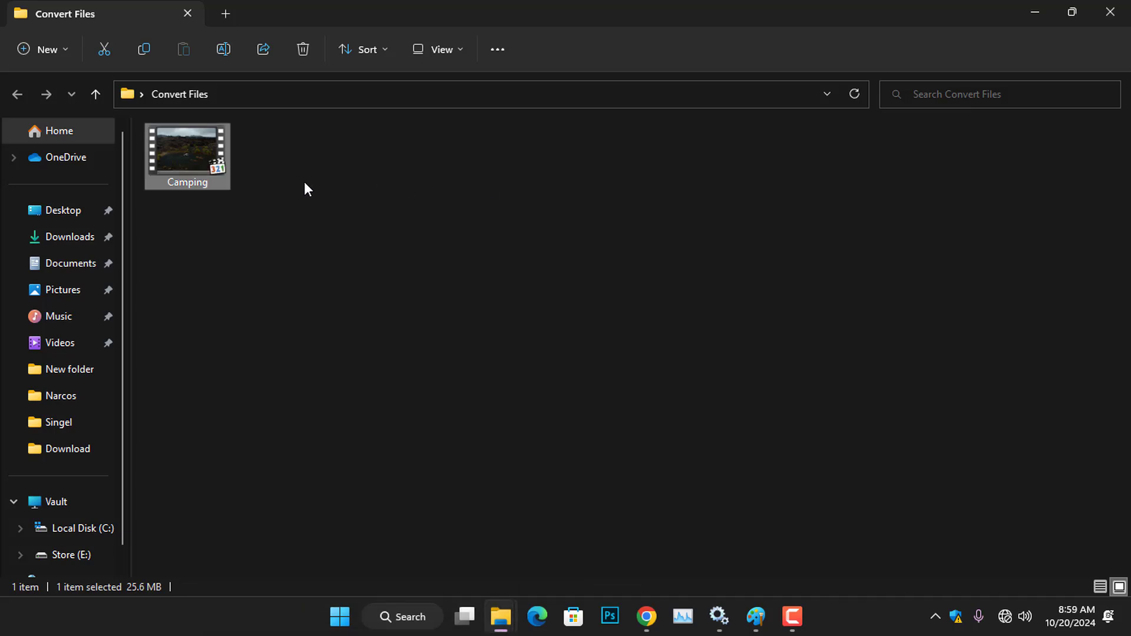
double_click(197, 170)
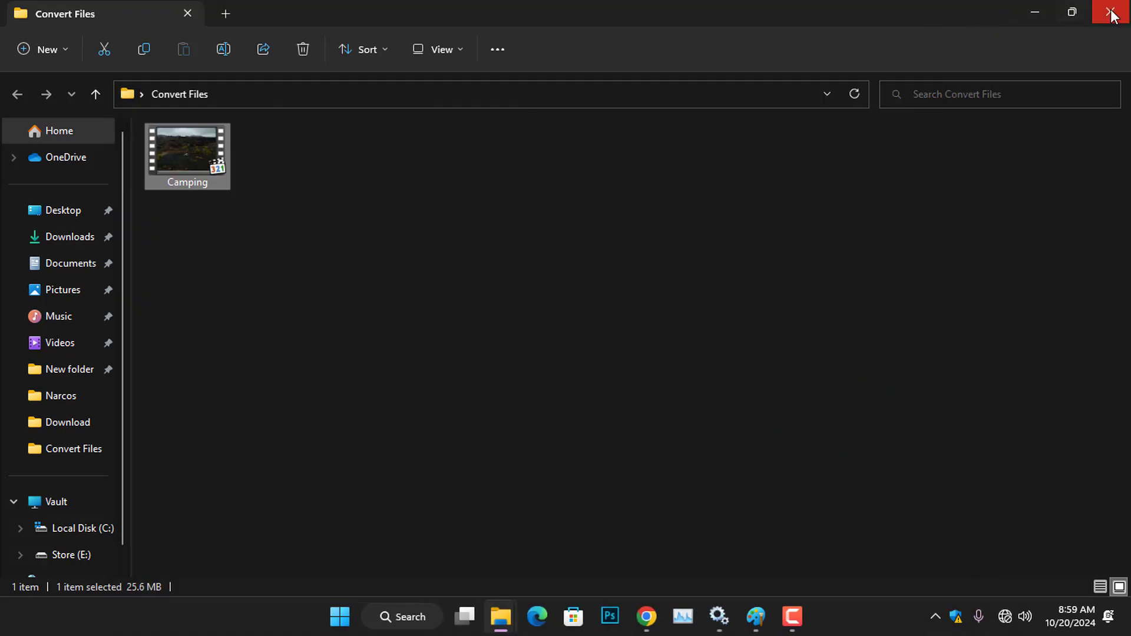
left_click(1109, 13)
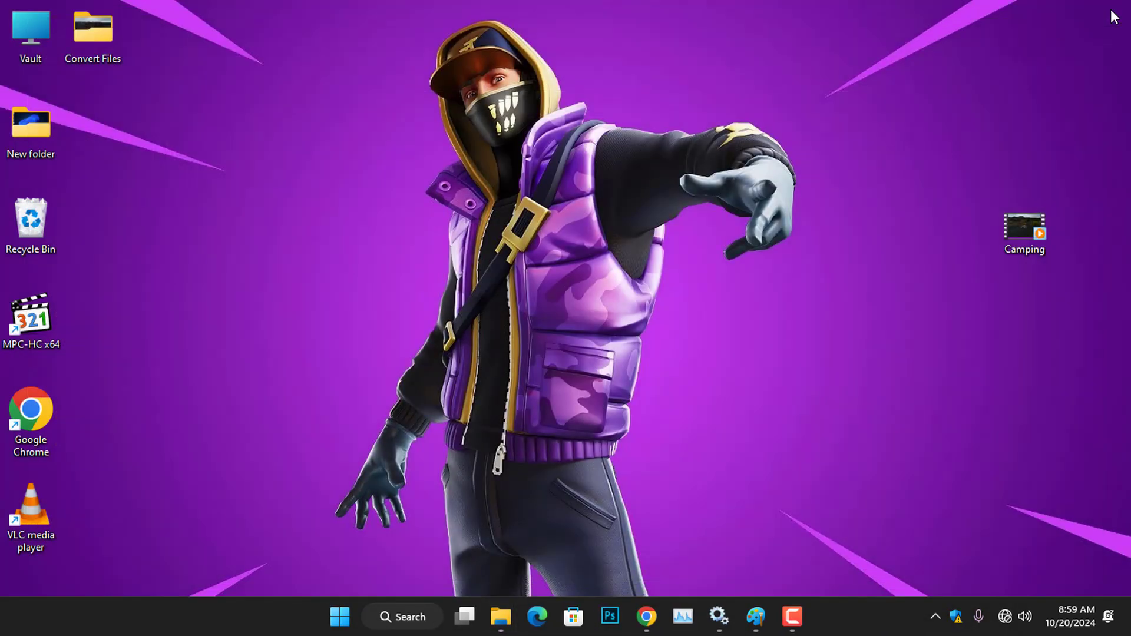